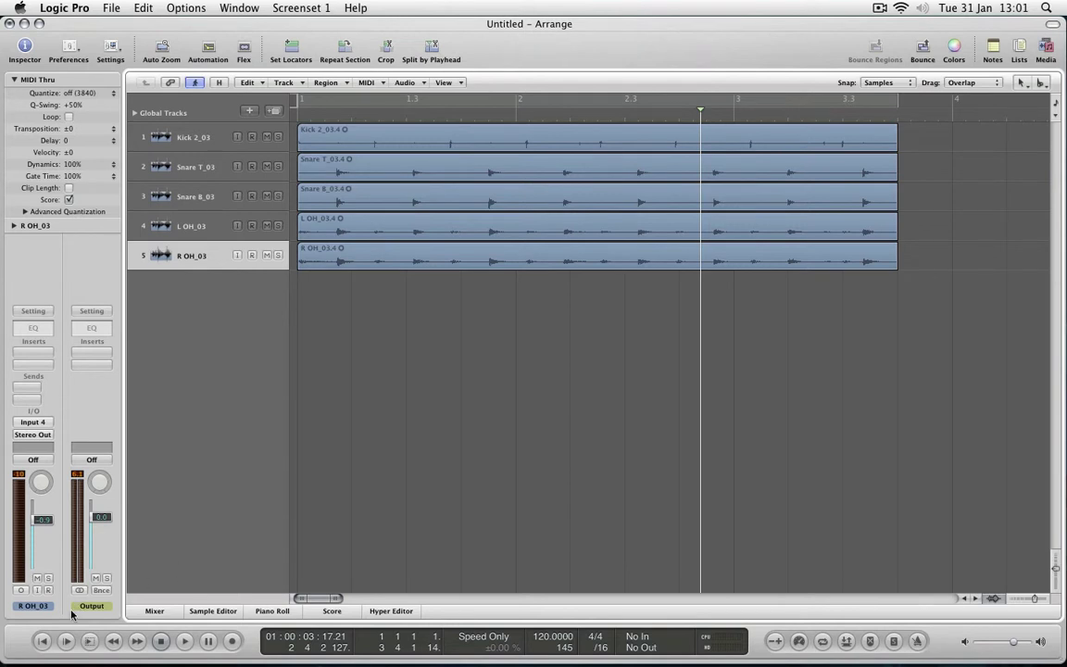
Play the five-track drum recording from the beginning of the project through to its end
{"action": "left_click", "coordinate": [43, 645]}
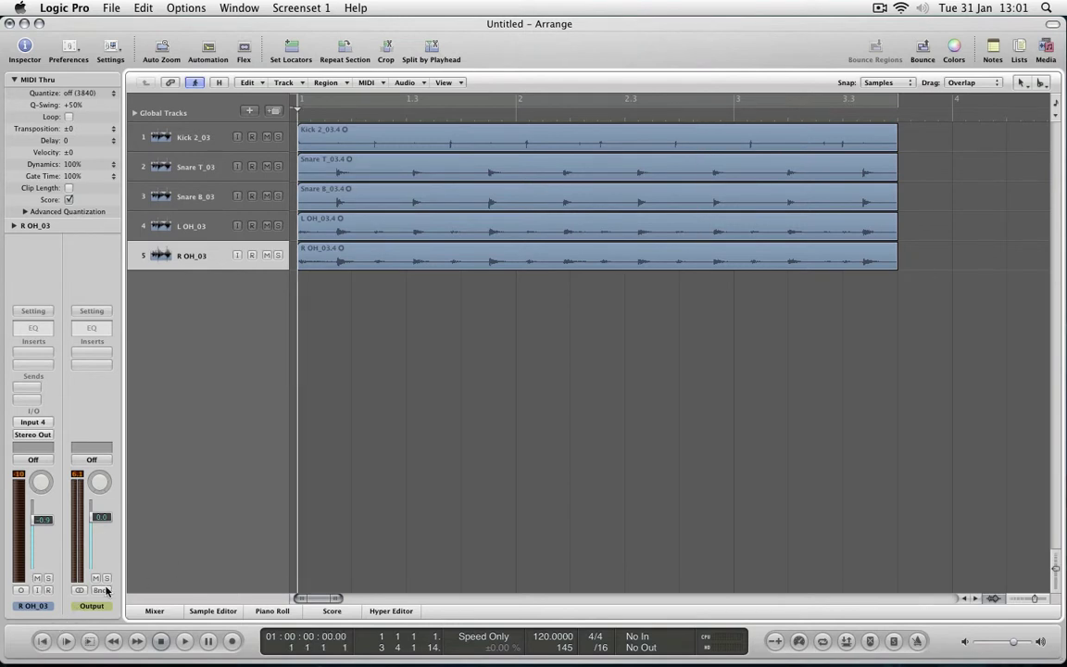
{"action": "key", "text": "space"}
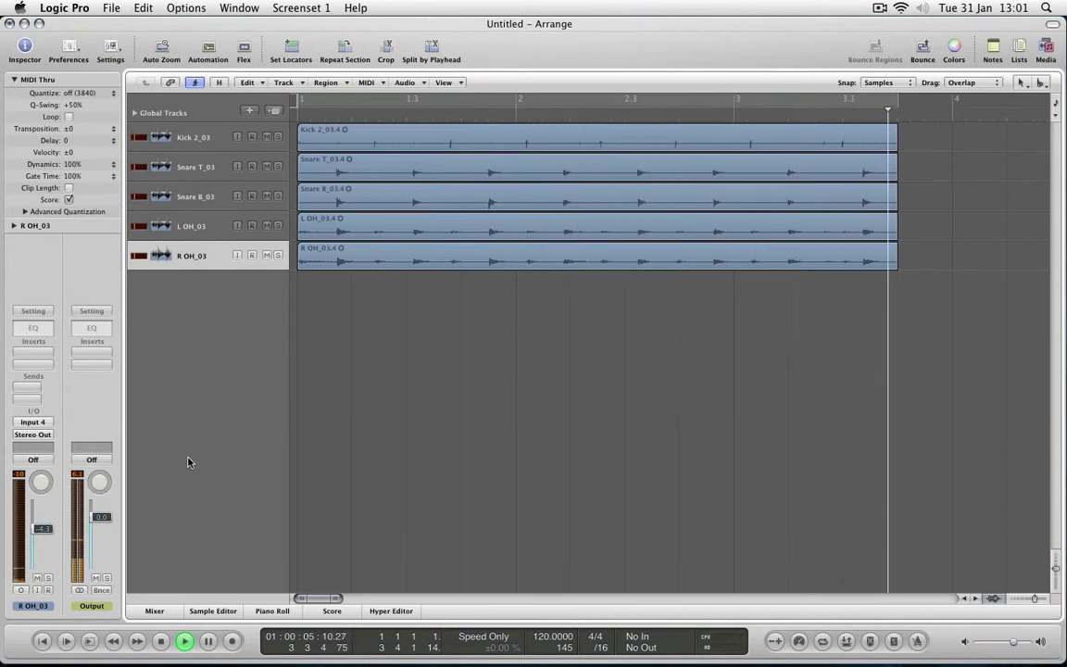
{"action": "key", "text": "space"}
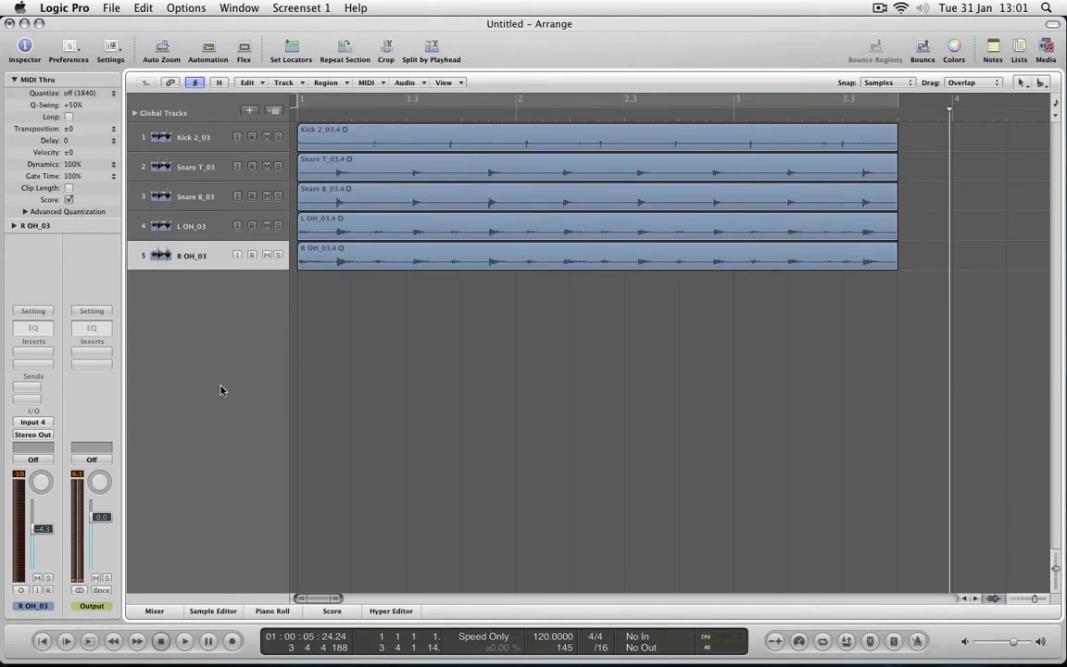
Insert a mono BPM Counter metering plug-in on the Kick 2_03 track
{"action": "left_click", "coordinate": [197, 138]}
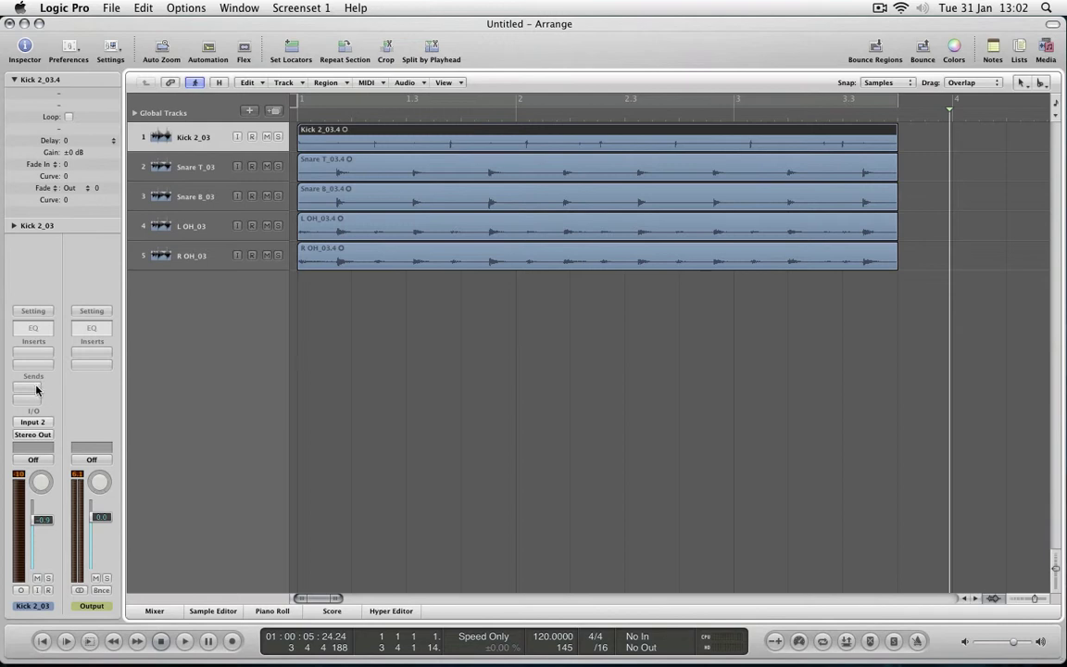
{"action": "left_click", "coordinate": [35, 352]}
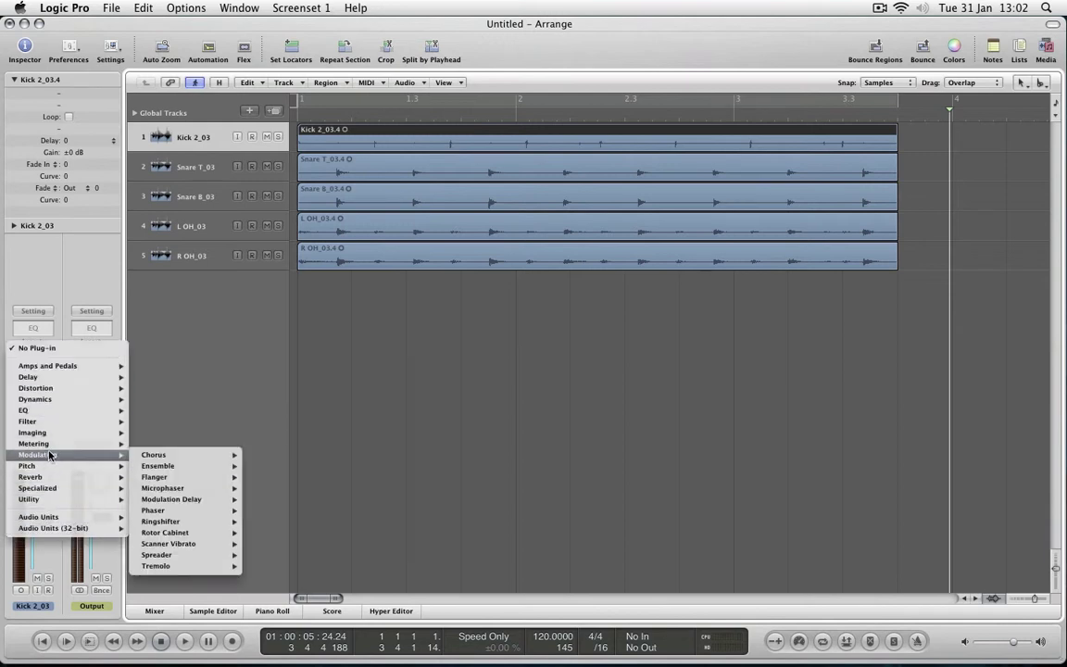
{"action": "mouse_move", "coordinate": [49, 447]}
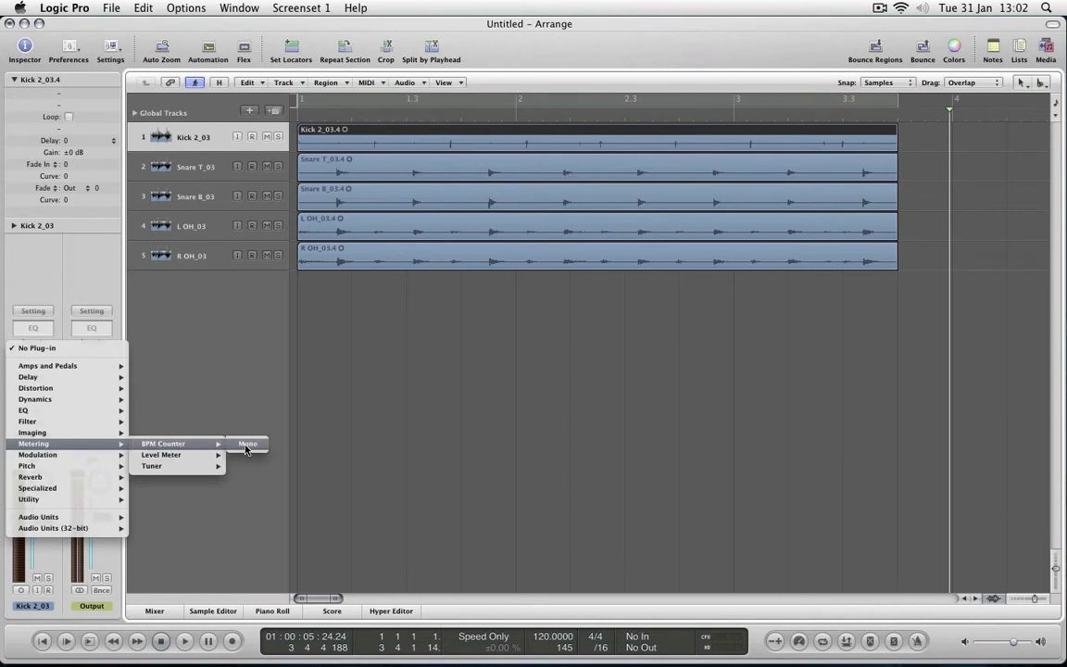
{"action": "left_click", "coordinate": [244, 444]}
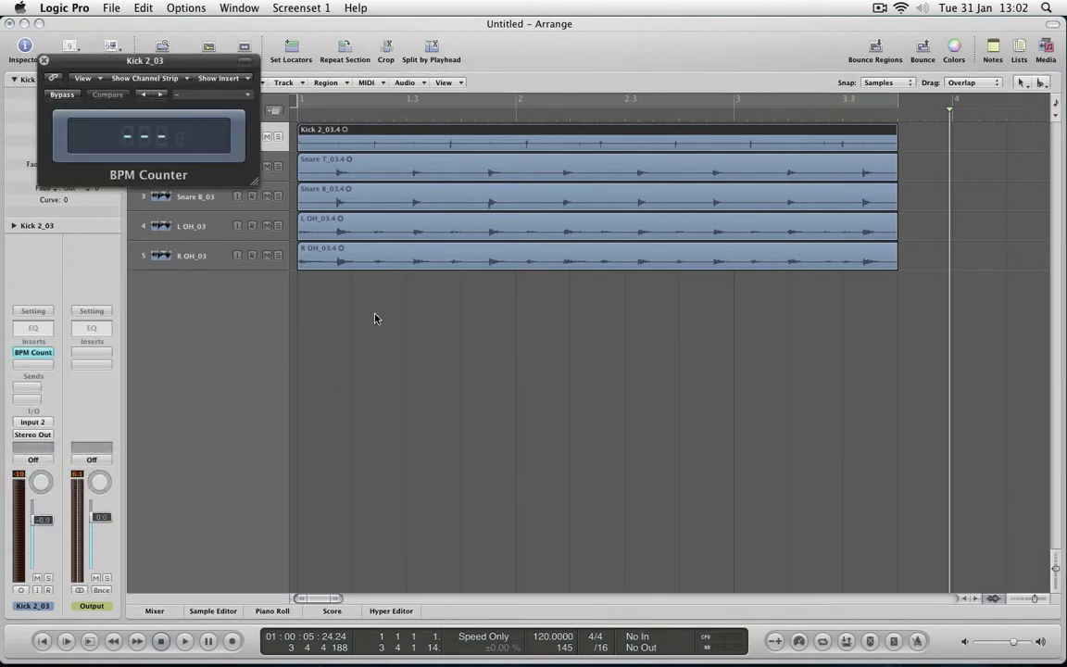
Cycle playback over the drum regions, measure their tempo with an enlarged BPM Counter, and close the plug-in window
{"action": "left_click", "coordinate": [424, 102]}
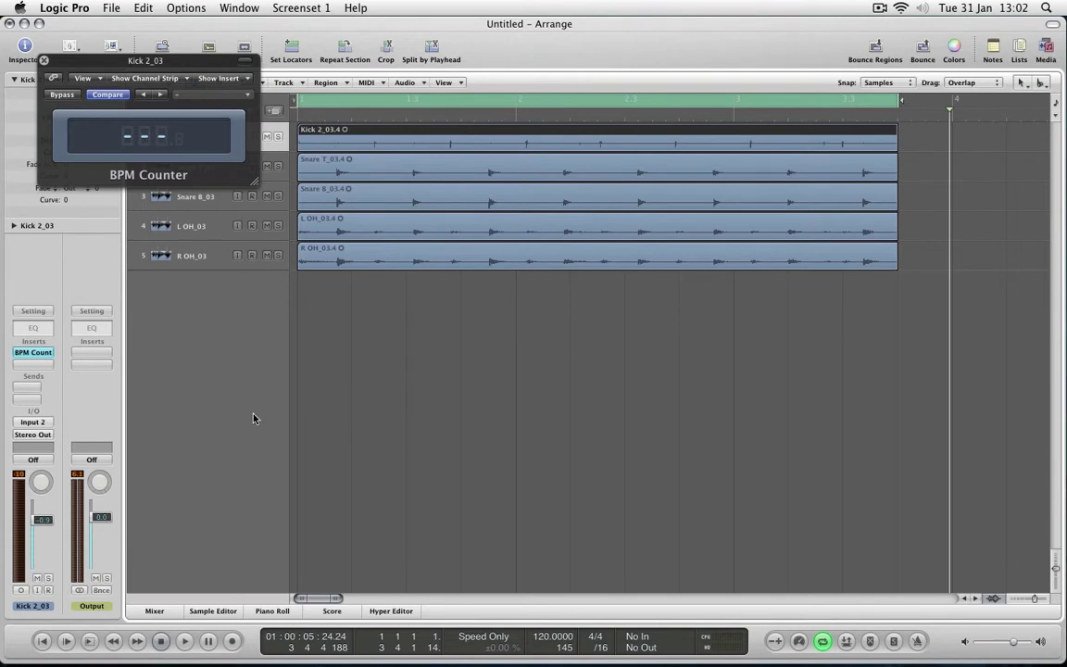
{"action": "key", "text": "space"}
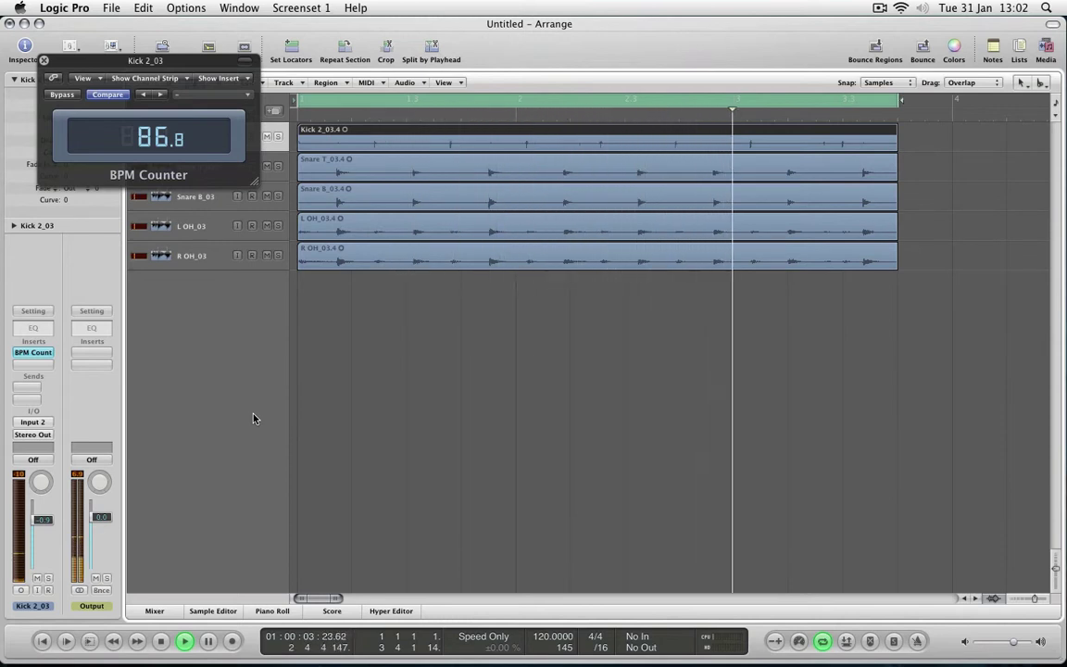
{"action": "key", "text": "space"}
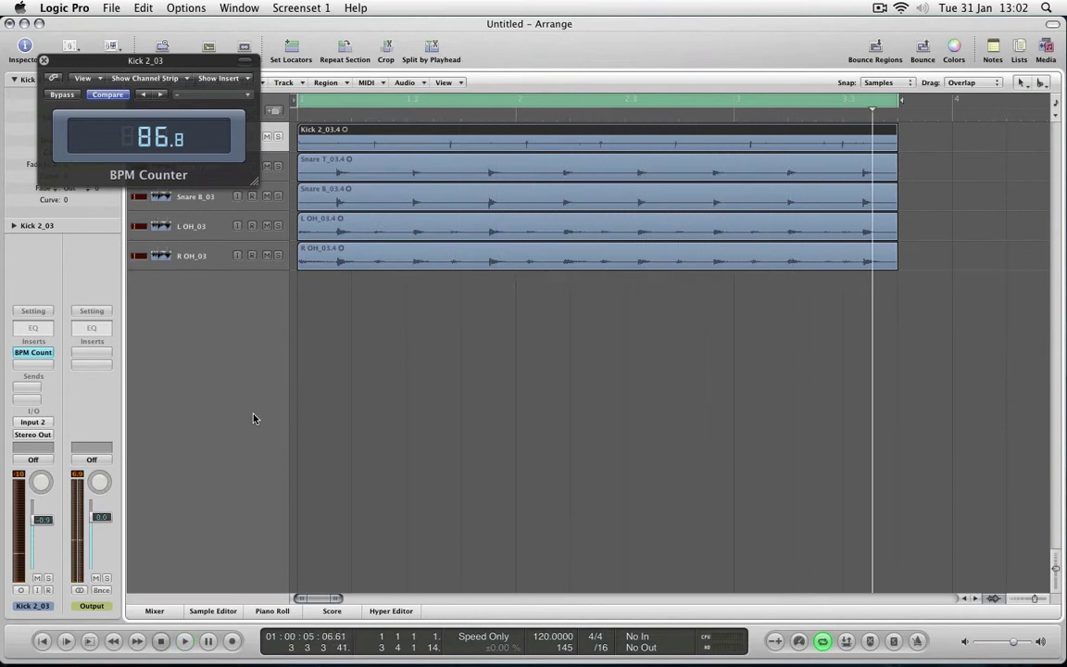
{"action": "left_click_drag", "start_coordinate": [253, 181], "coordinate": [333, 250]}
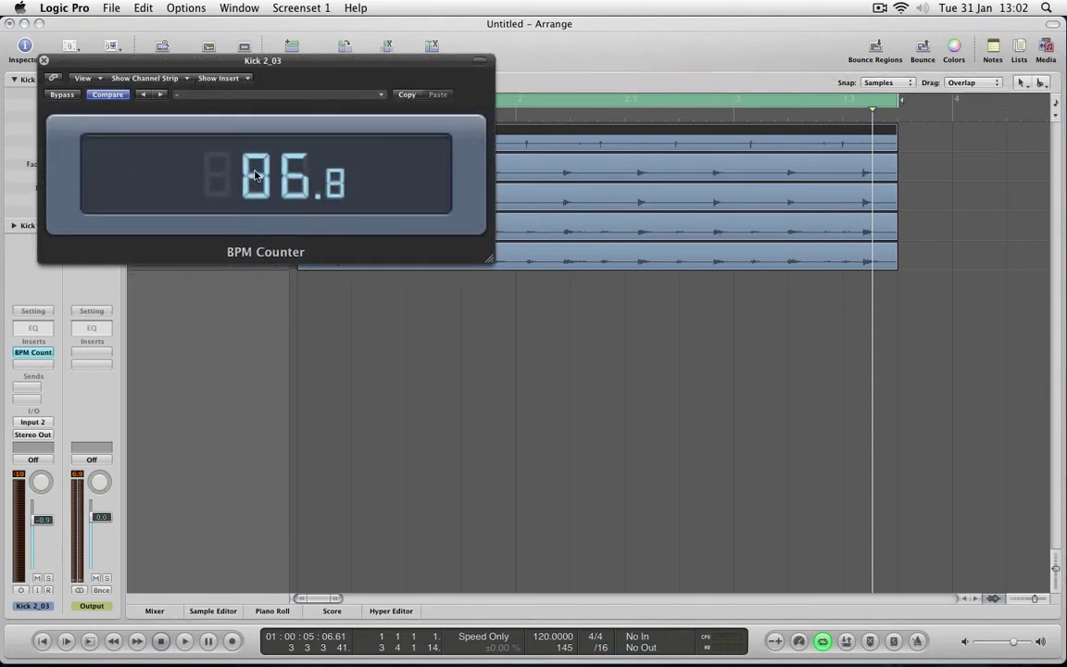
{"action": "left_click", "coordinate": [44, 61]}
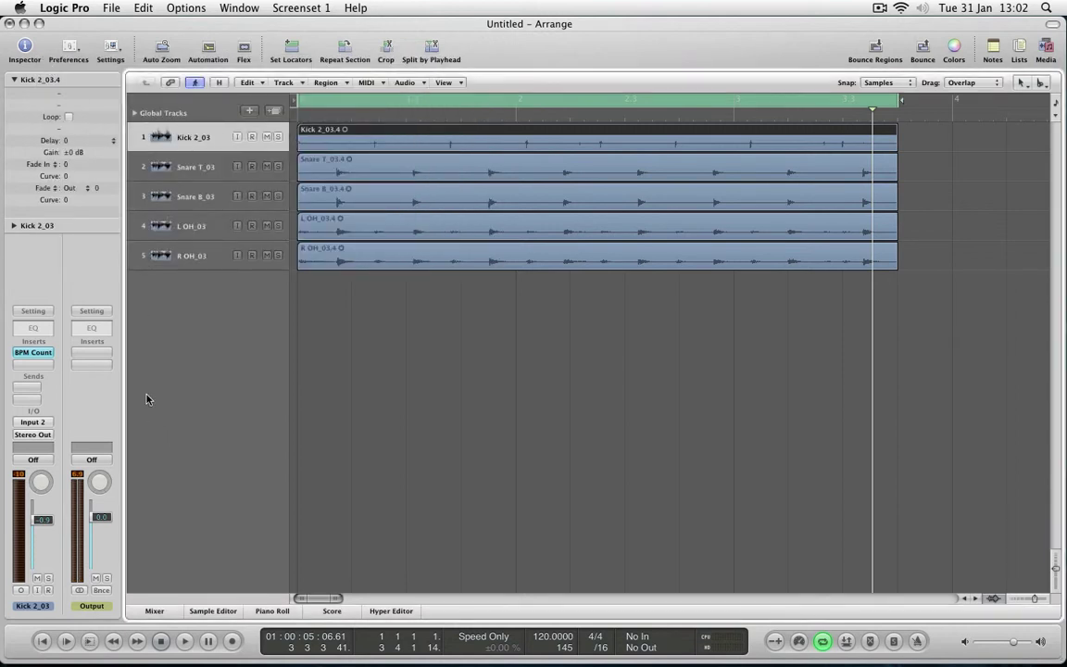
Set the project tempo to 87 BPM and play back the cycled drum regions
{"action": "double_click", "coordinate": [558, 639]}
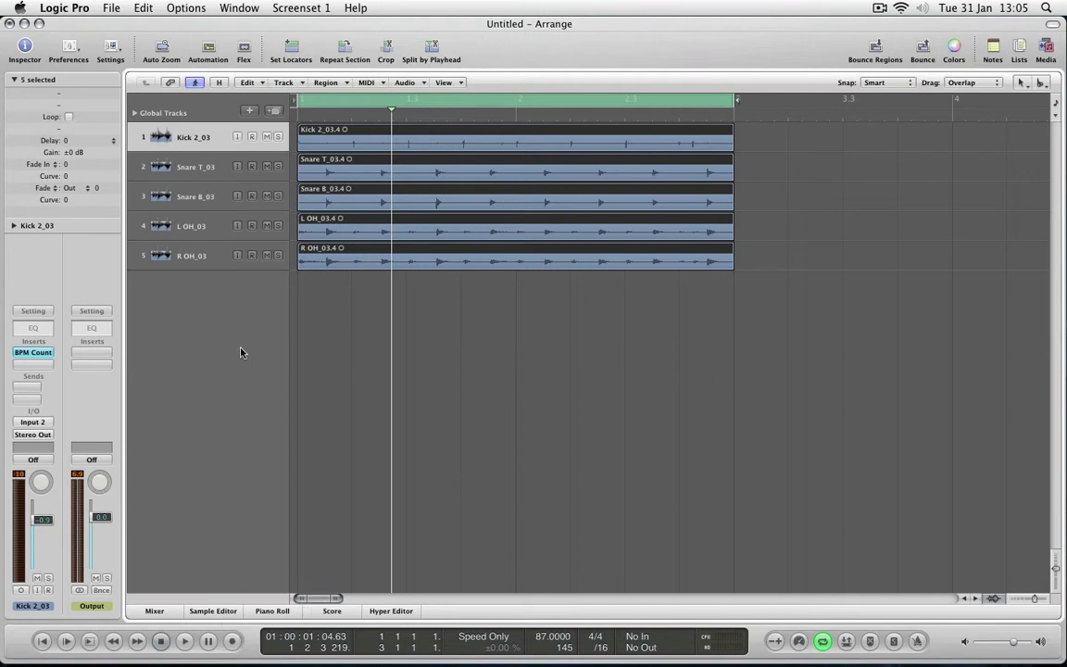
{"action": "key", "text": "space"}
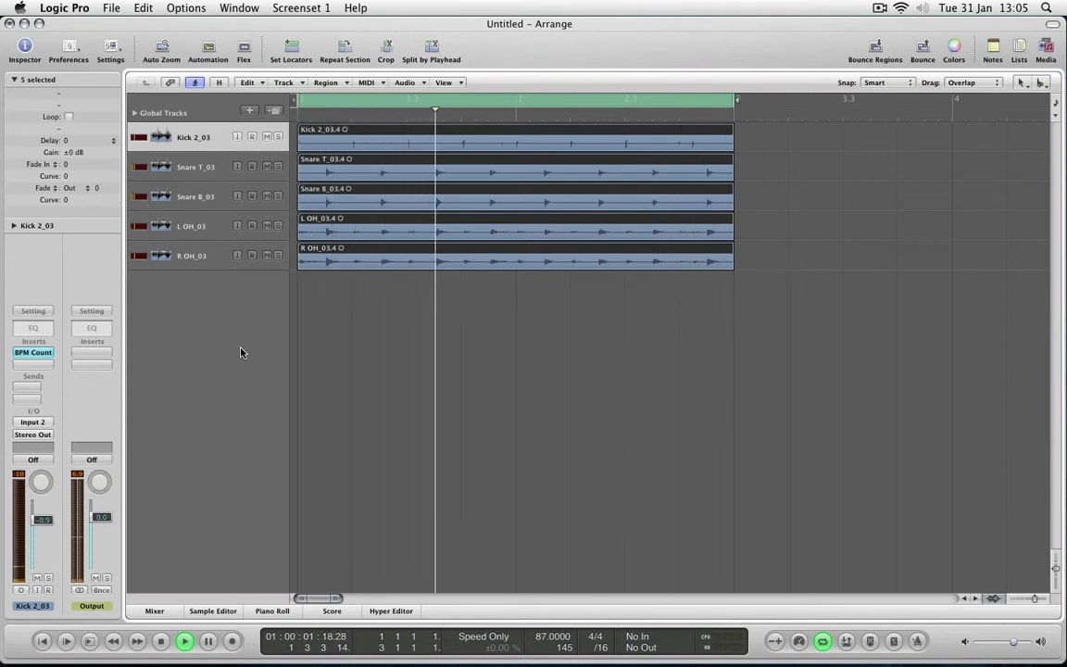
{"action": "key", "text": "space"}
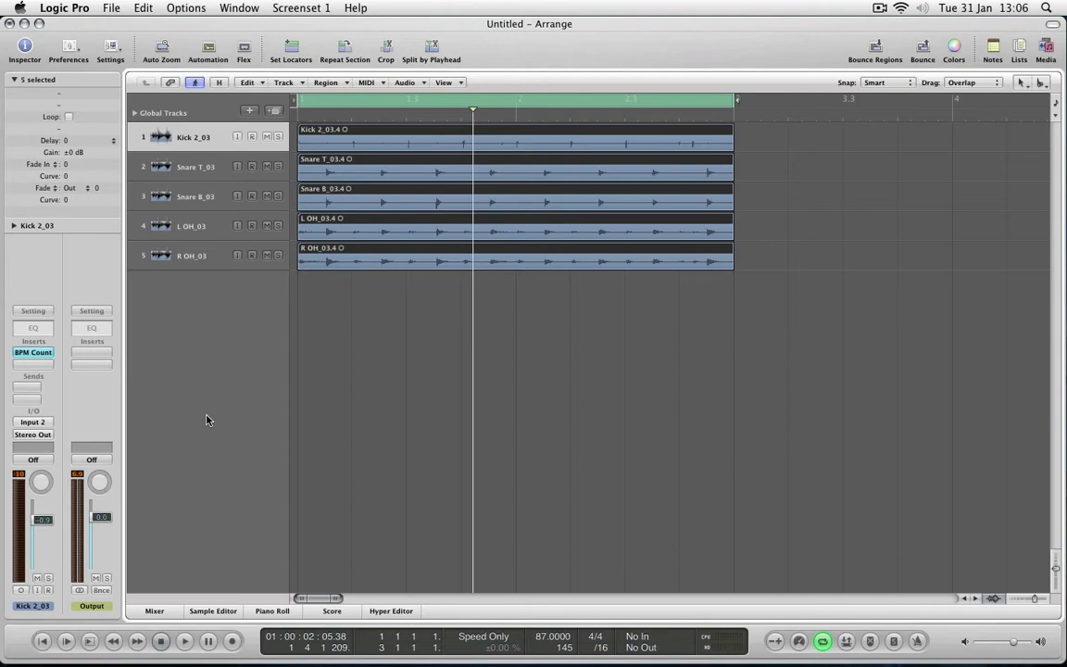
Assign the Kick, Snare T, Snare B, L OH and R OH mixer channels to Group 1 and close the mixer
{"action": "key", "text": "super+2"}
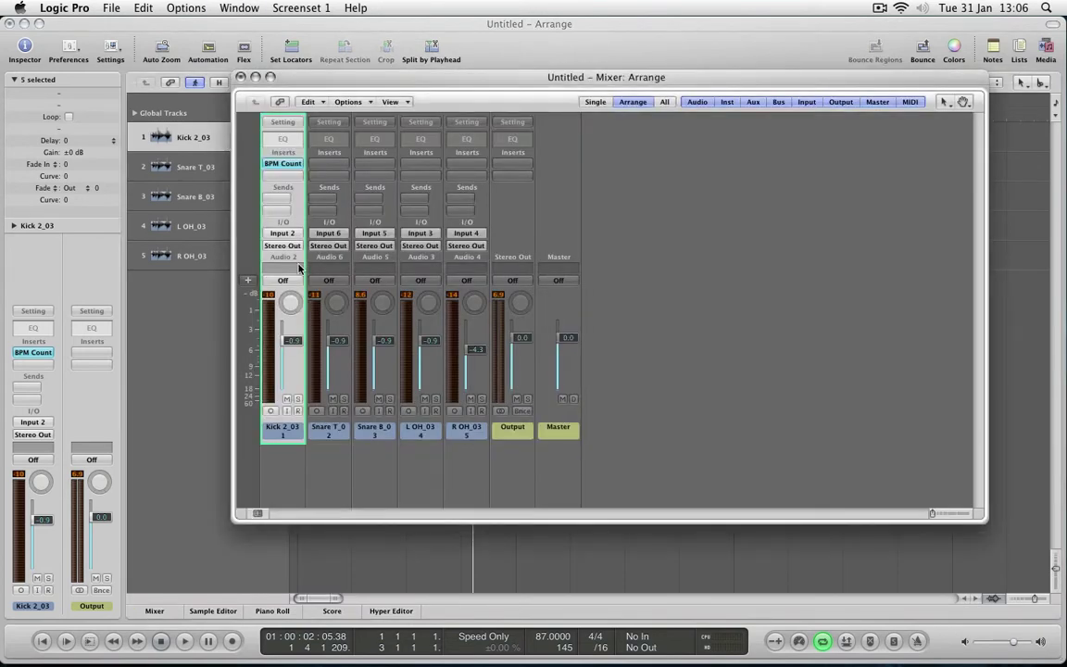
{"action": "left_click", "coordinate": [282, 266]}
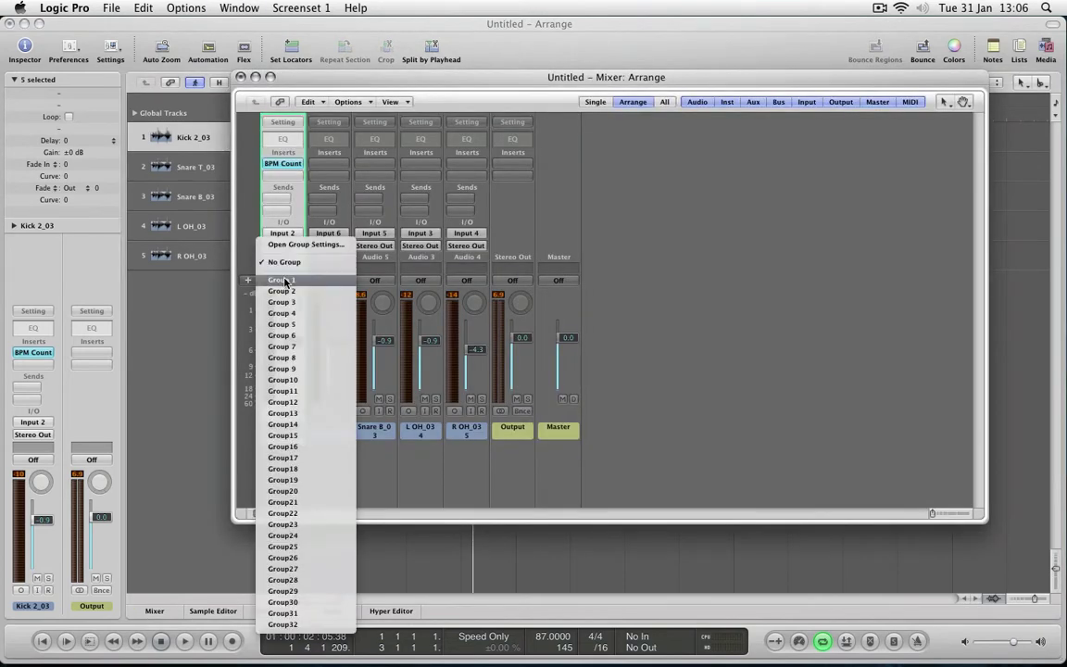
{"action": "left_click", "coordinate": [284, 281]}
{"action": "left_click", "coordinate": [328, 267]}
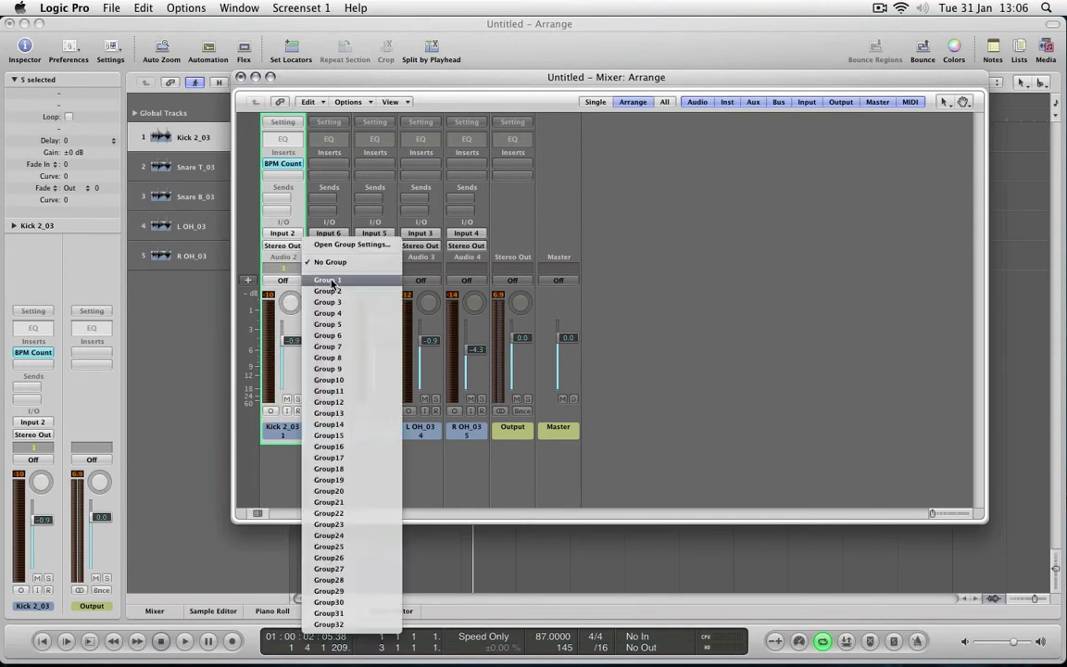
{"action": "left_click", "coordinate": [332, 282]}
{"action": "left_click", "coordinate": [375, 268]}
{"action": "left_click", "coordinate": [418, 279]}
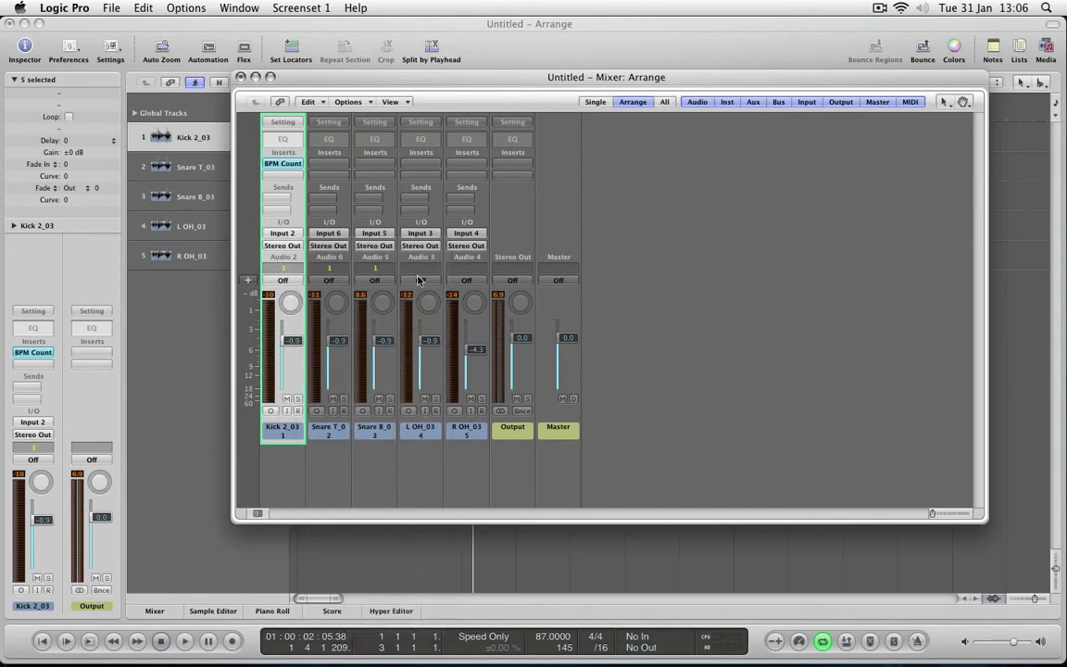
{"action": "left_click", "coordinate": [420, 268]}
{"action": "left_click", "coordinate": [420, 281]}
{"action": "left_click", "coordinate": [465, 269]}
{"action": "left_click", "coordinate": [467, 280]}
{"action": "left_click", "coordinate": [241, 80]}
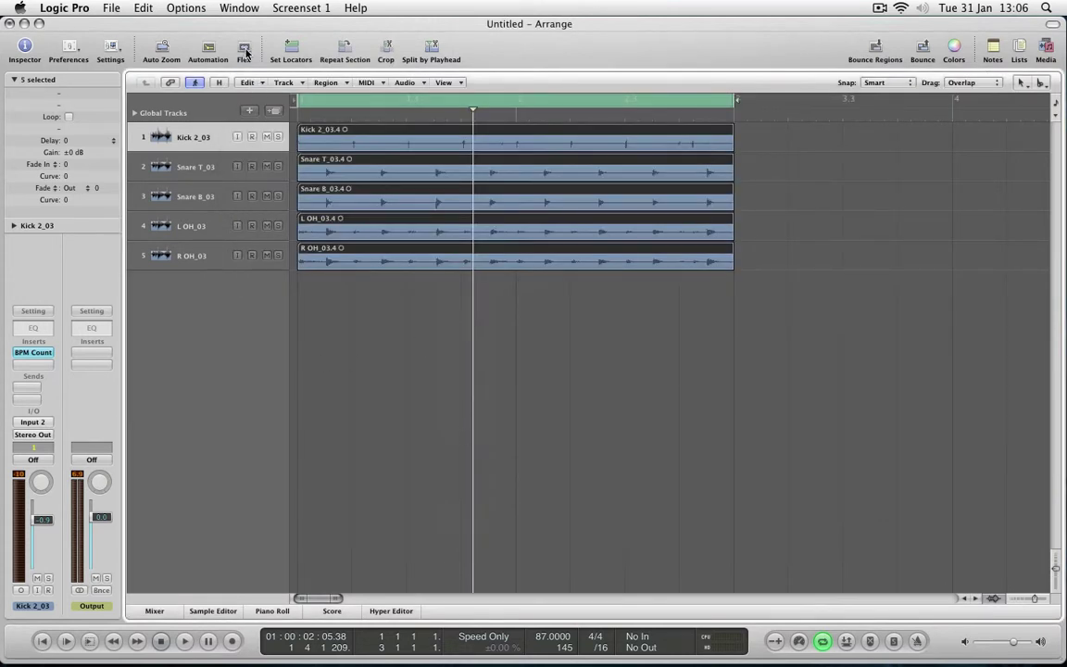
Show the Flex view and set the grouped drum tracks to Slicing mode
{"action": "left_click", "coordinate": [245, 53]}
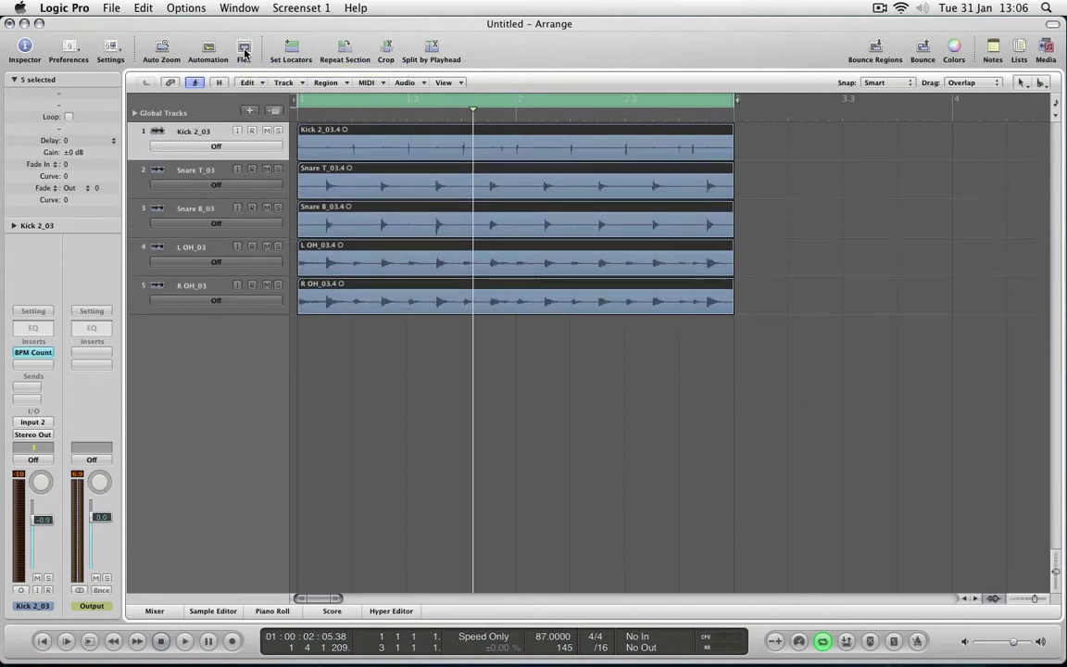
{"action": "left_click", "coordinate": [225, 148]}
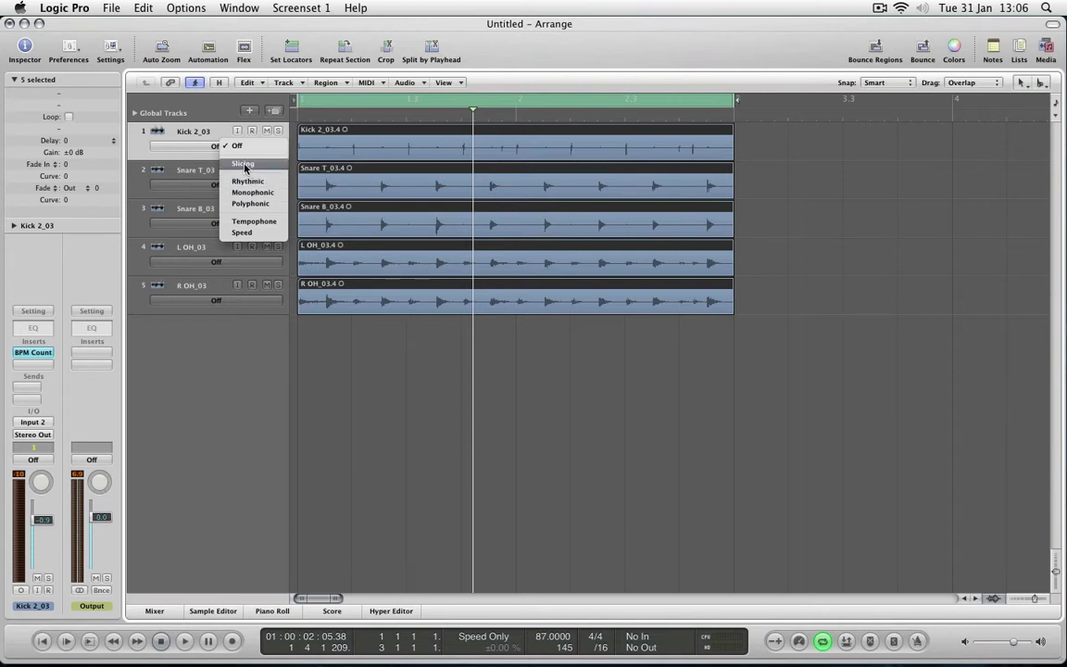
{"action": "left_click", "coordinate": [243, 164]}
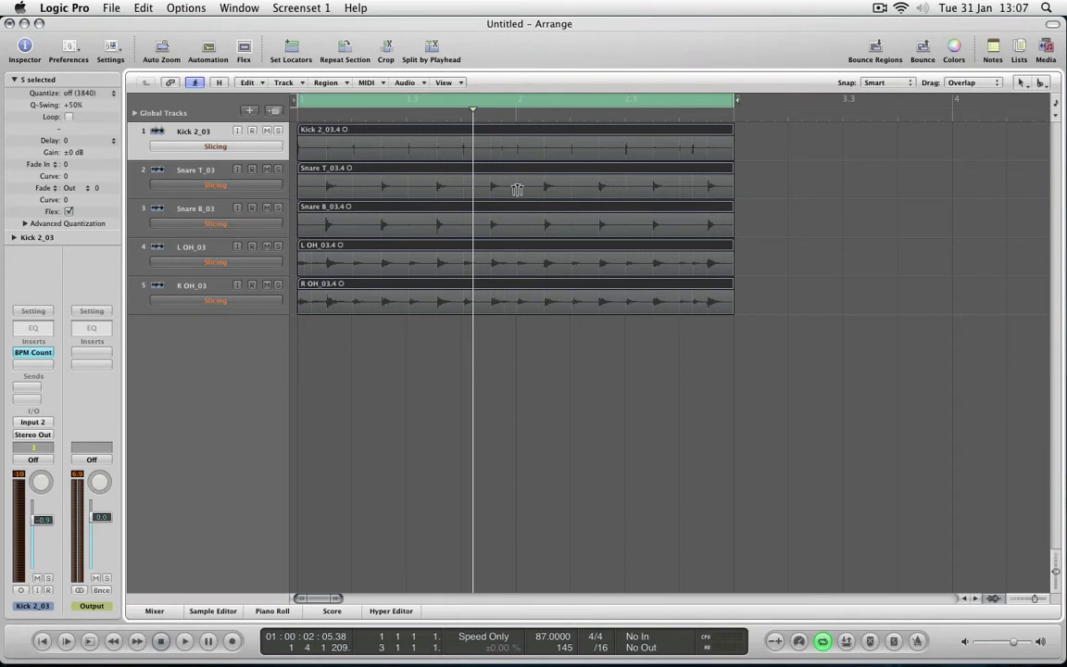
Open the Kick 2_03.4 region in the Sample Editor, display its transient markers and look through them
{"action": "left_click", "coordinate": [220, 172]}
{"action": "left_click", "coordinate": [213, 131]}
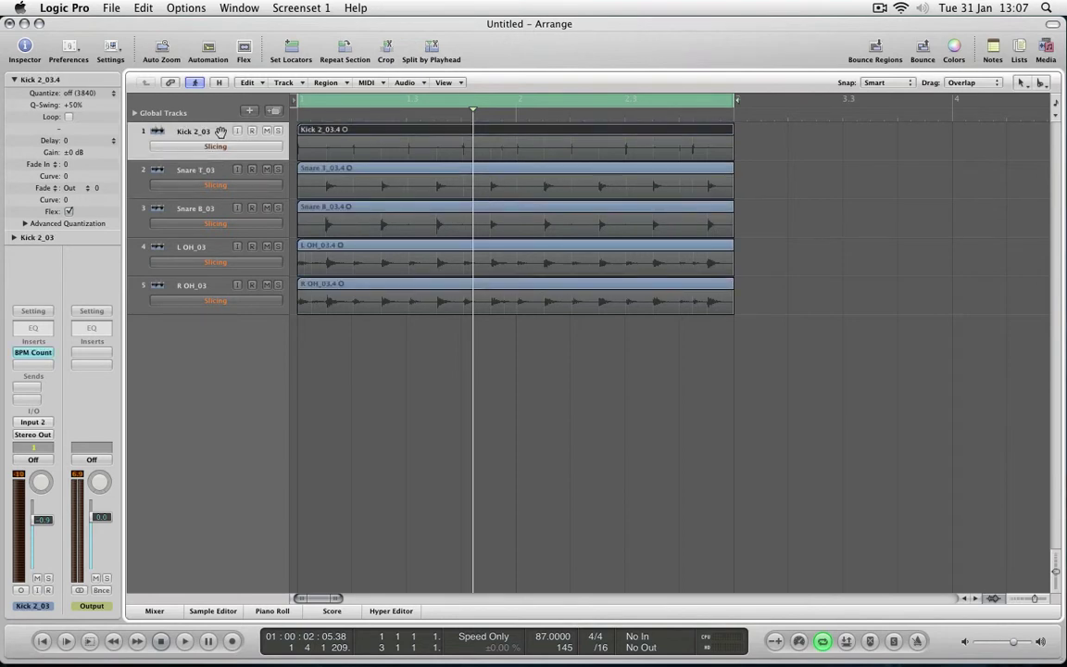
{"action": "double_click", "coordinate": [387, 135]}
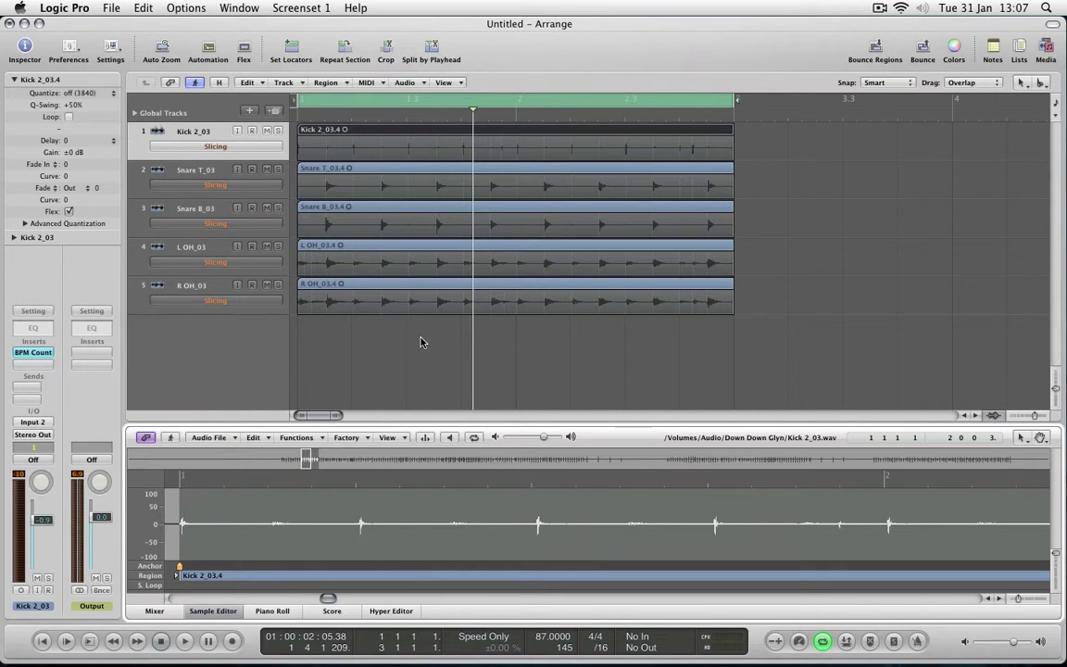
{"action": "left_click", "coordinate": [424, 438]}
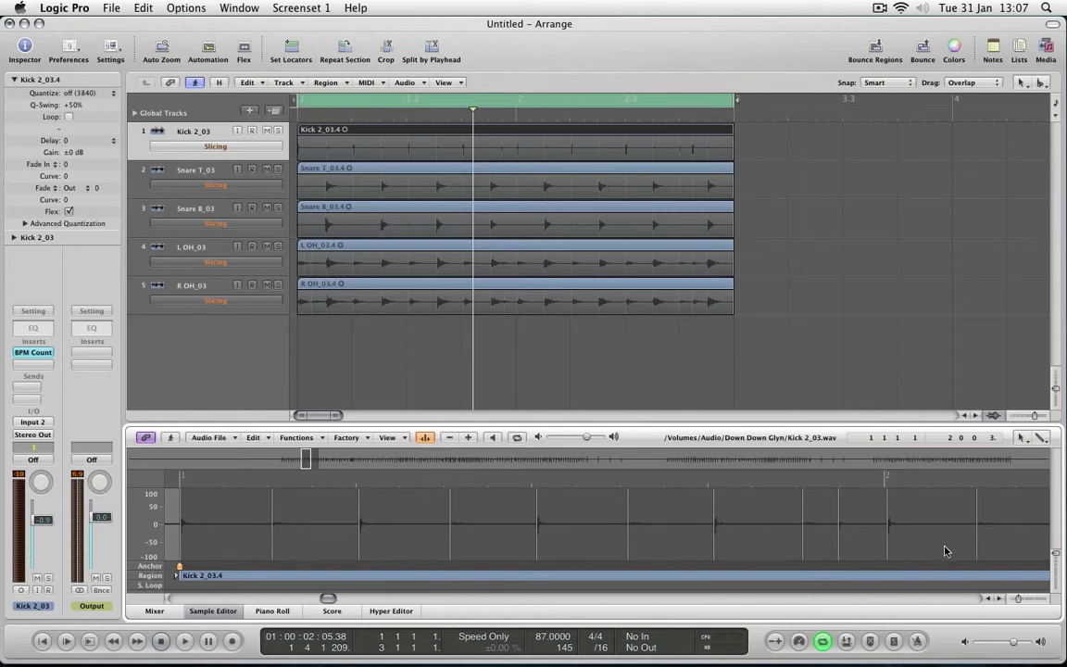
{"action": "mouse_move", "coordinate": [328, 599]}
{"action": "left_mouse_down"}
{"action": "mouse_move", "coordinate": [337, 602]}
{"action": "mouse_move", "coordinate": [308, 600]}
{"action": "left_mouse_up"}
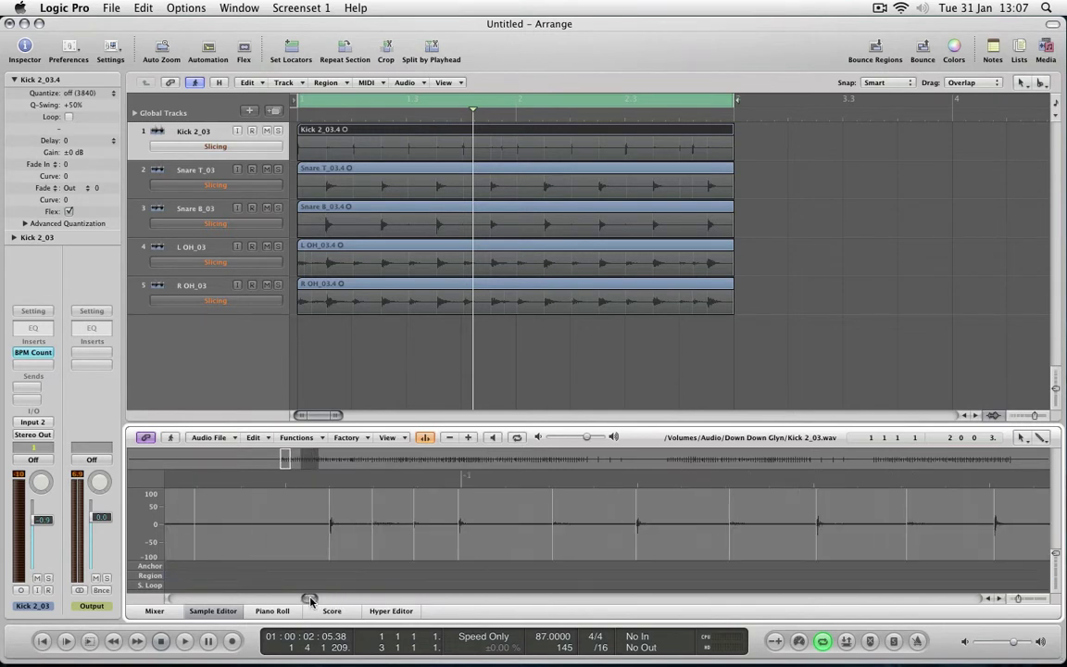
Remove the false transient markers from the Snare T_03.4 region, deleting one by hand and reducing the detected transients for the rest
{"action": "left_click", "coordinate": [446, 170]}
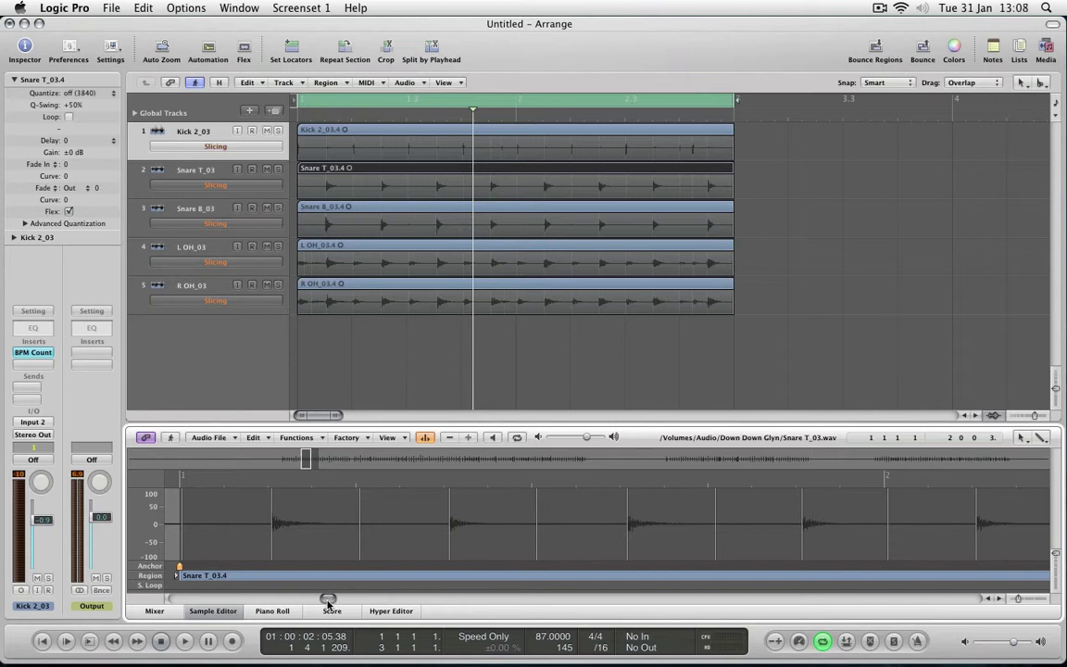
{"action": "left_click_drag", "start_coordinate": [326, 595], "coordinate": [336, 601]}
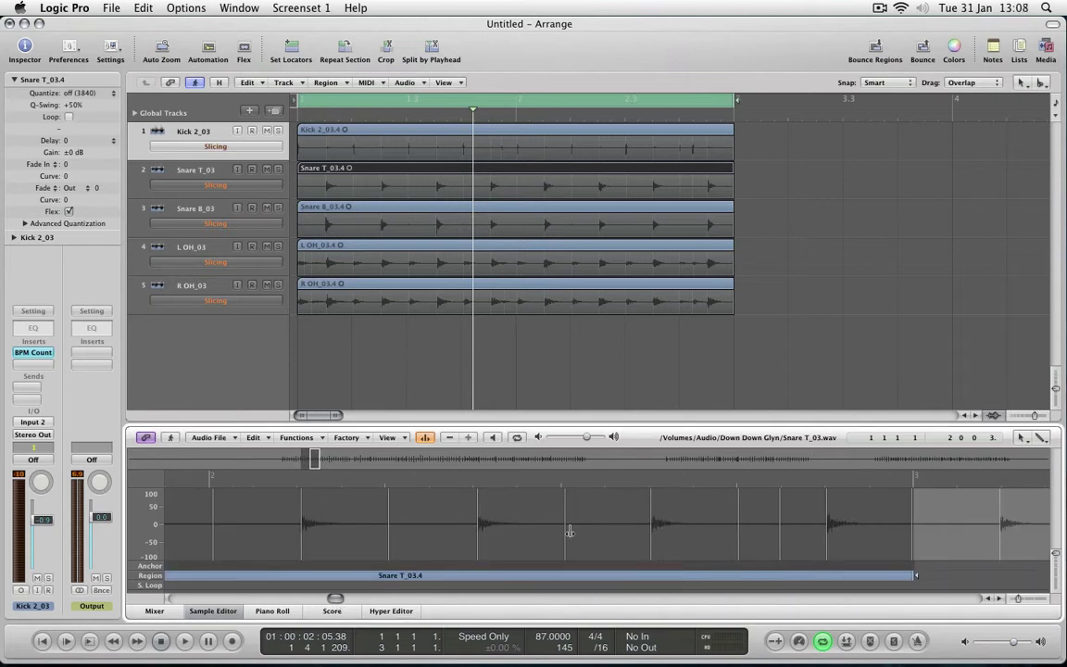
{"action": "double_click", "coordinate": [780, 528]}
{"action": "left_click", "coordinate": [450, 439]}
{"action": "left_click", "coordinate": [450, 439]}
{"action": "left_click", "coordinate": [450, 439]}
{"action": "left_click", "coordinate": [450, 439]}
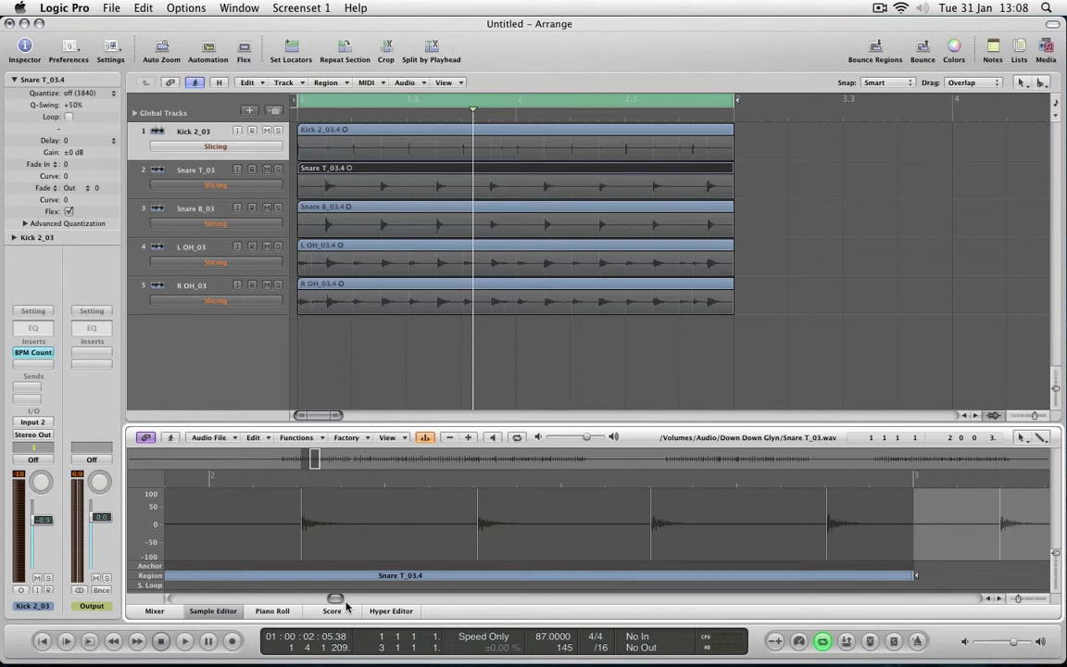
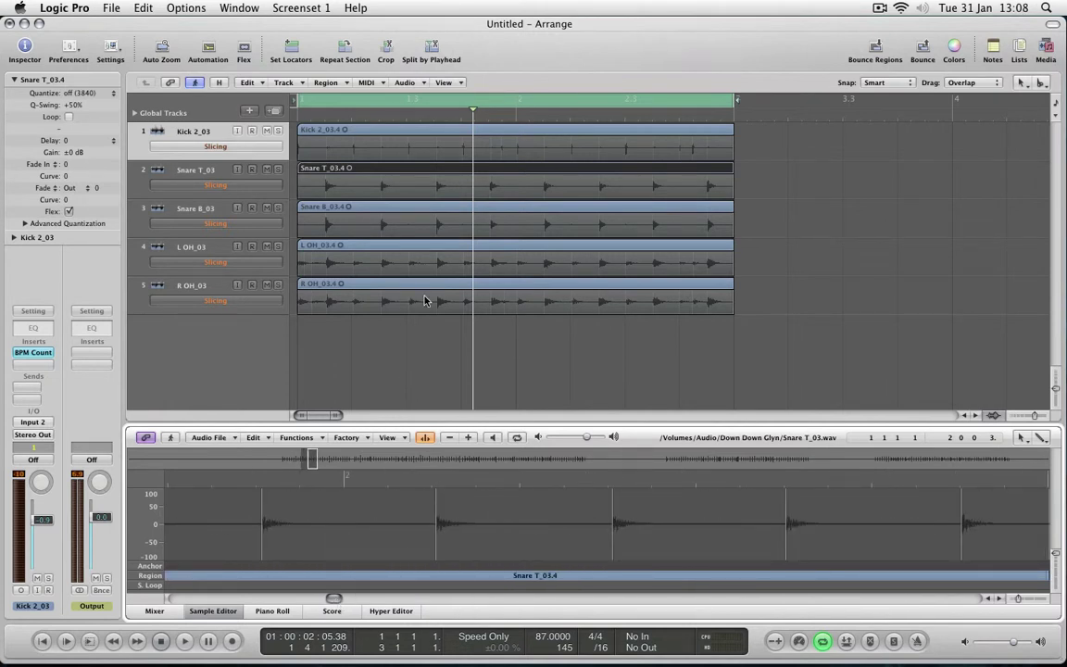
Check the transient markers of the Snare B_03.4 and Kick 2_03.4 regions, and close the Sample Editor
{"action": "left_click", "coordinate": [457, 212]}
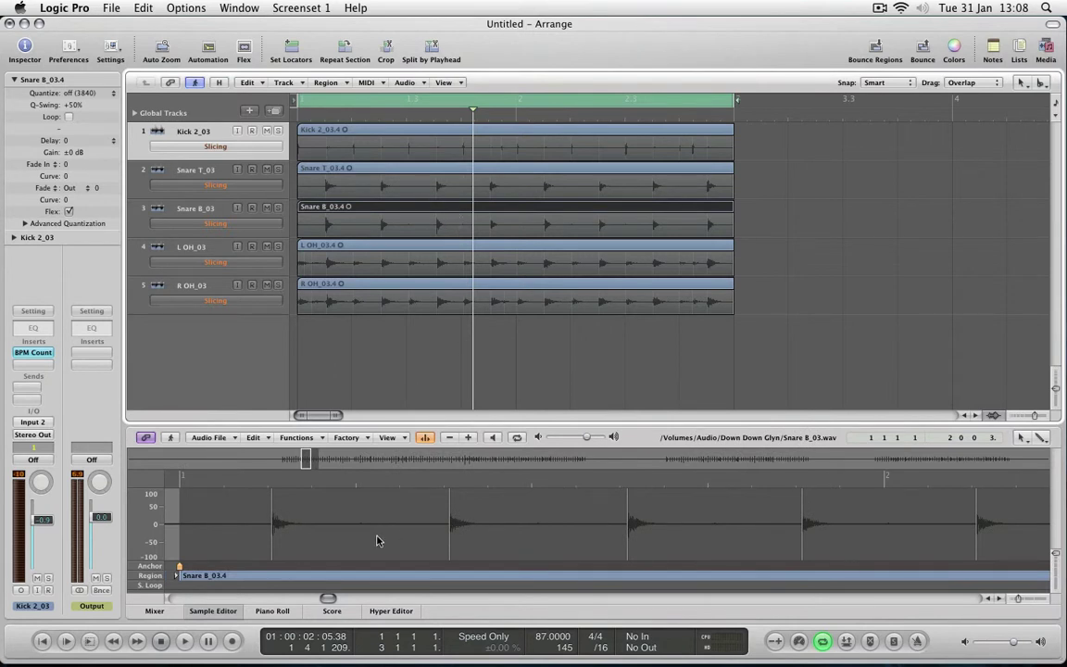
{"action": "left_click_drag", "start_coordinate": [327, 601], "coordinate": [326, 600]}
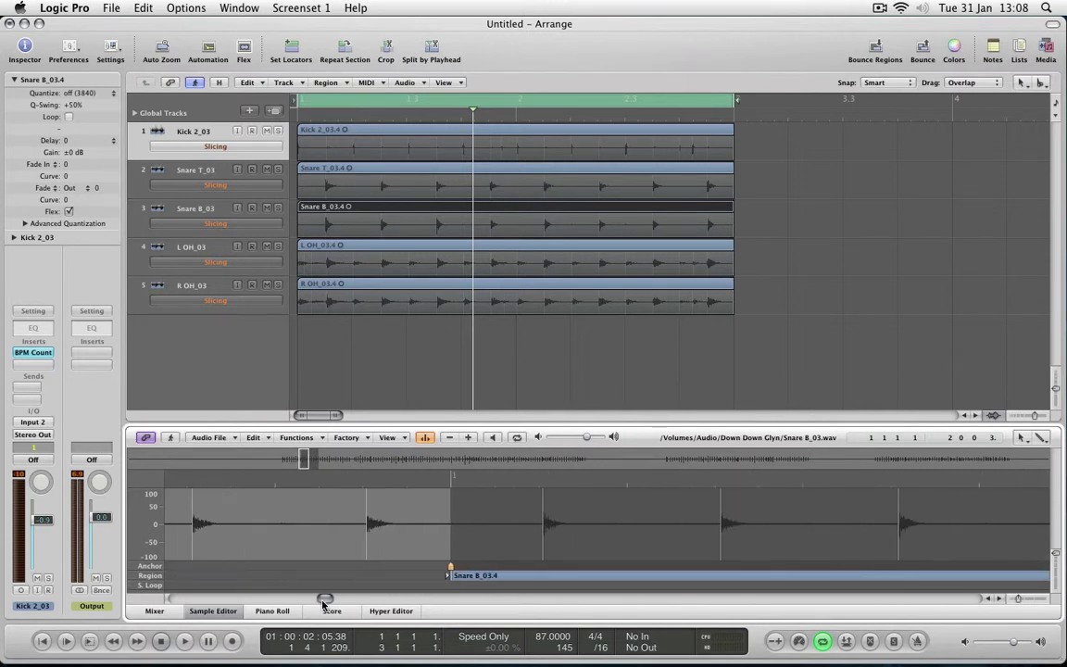
{"action": "key", "text": "Left"}
{"action": "key", "text": "Left"}
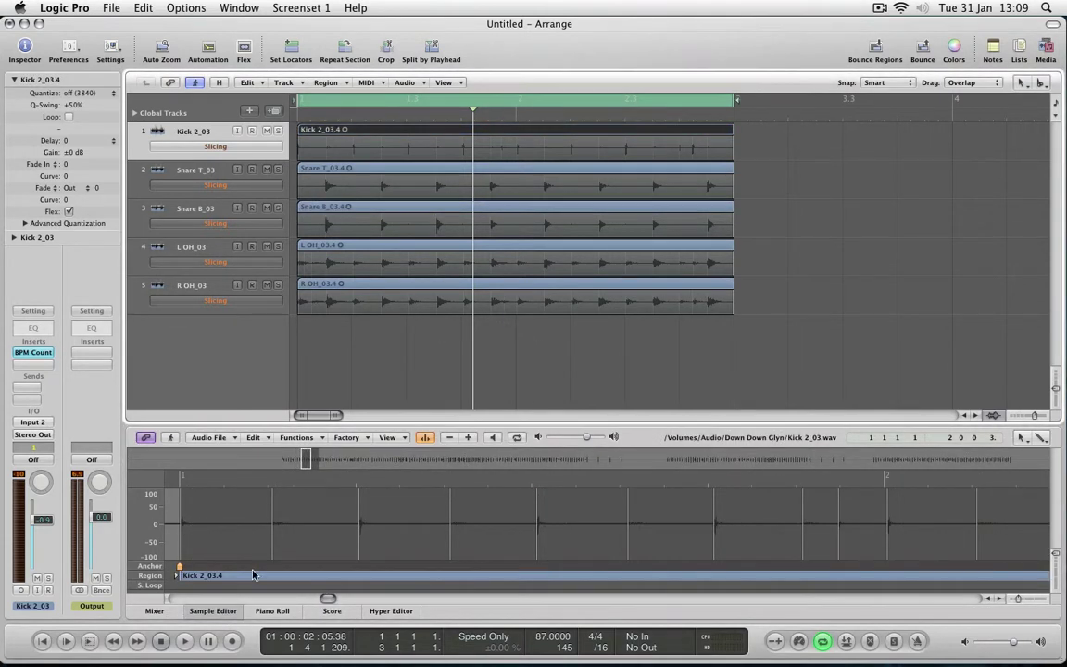
{"action": "left_click", "coordinate": [219, 612]}
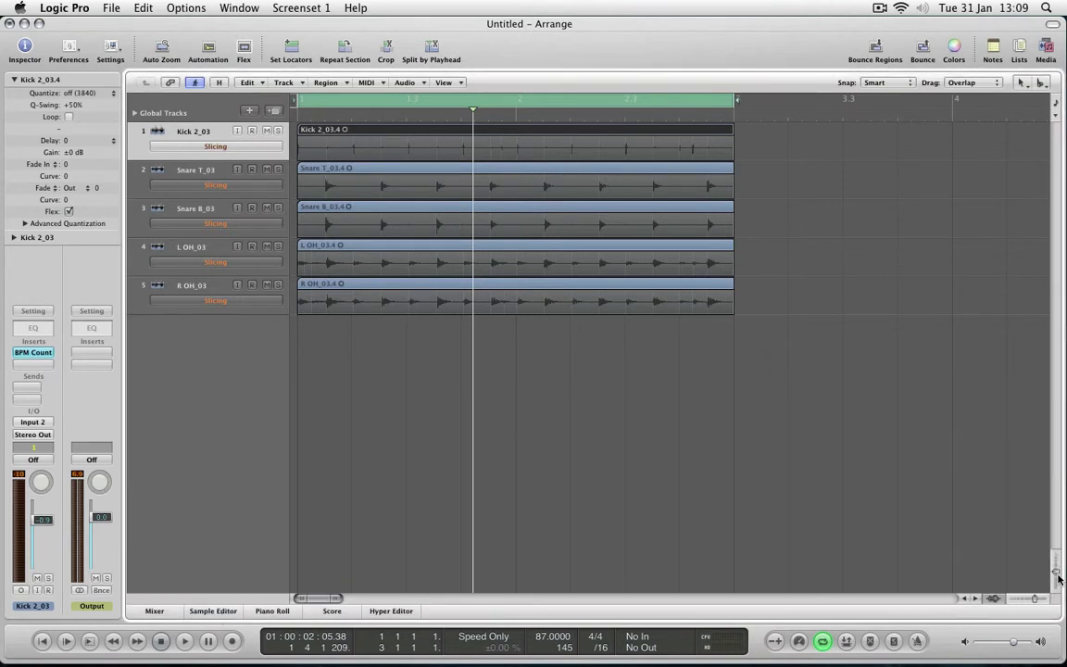
Open the Snare B_03.4 region in the Sample Editor and increase its number of detected transients
{"action": "left_click_drag", "start_coordinate": [1056, 576], "coordinate": [1056, 594]}
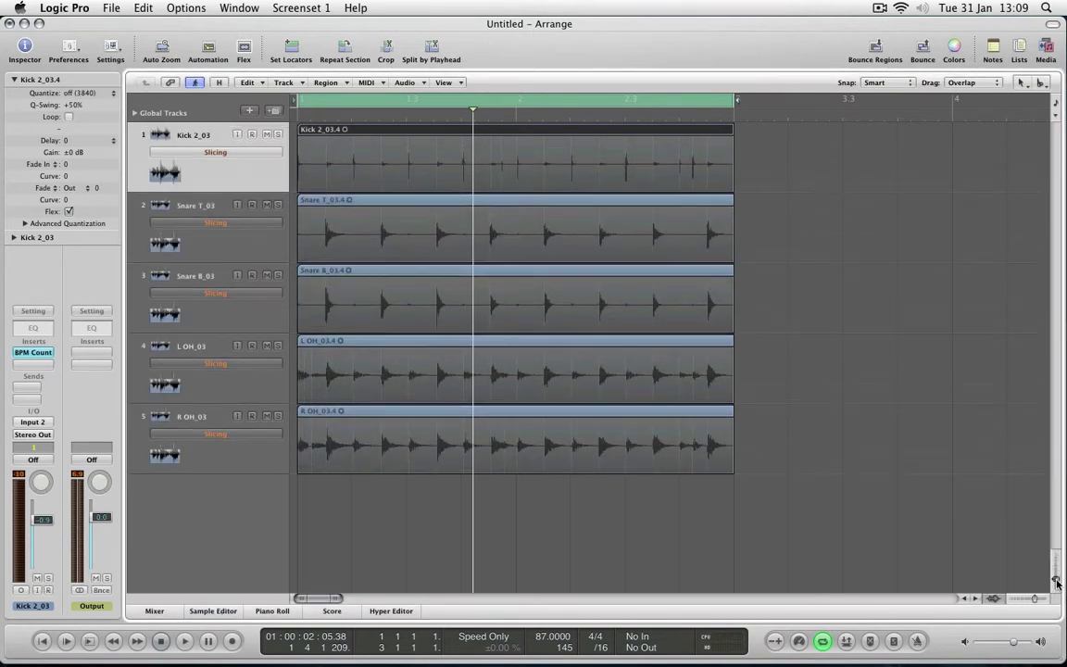
{"action": "left_click", "coordinate": [1035, 600]}
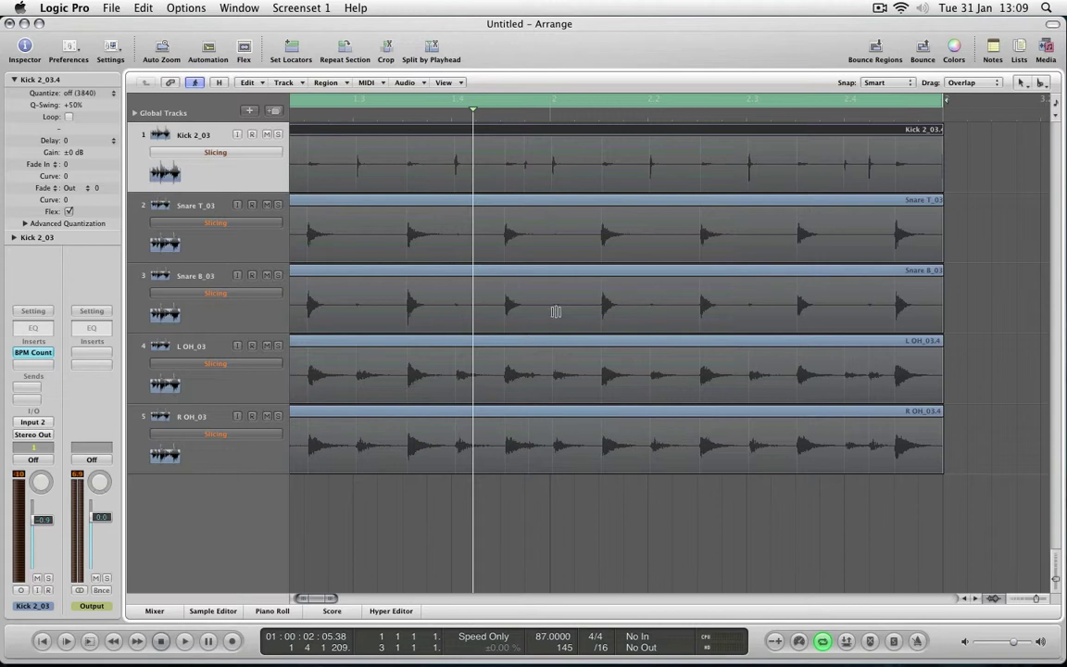
{"action": "double_click", "coordinate": [498, 273]}
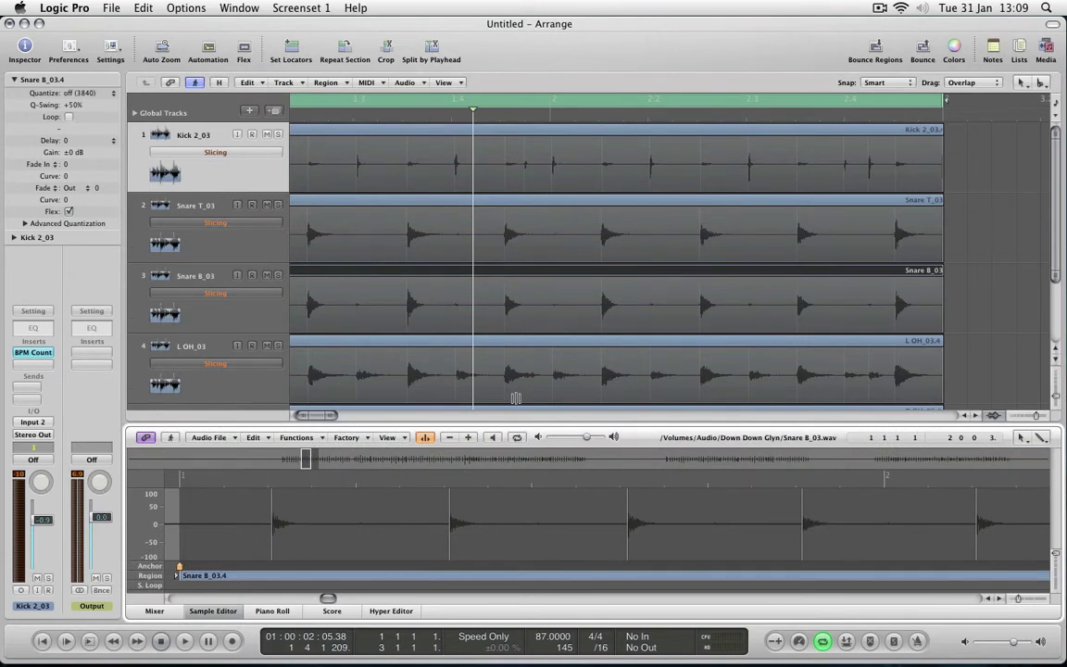
{"action": "scroll", "coordinate": [516, 398], "scroll_direction": "down", "scroll_amount": 3}
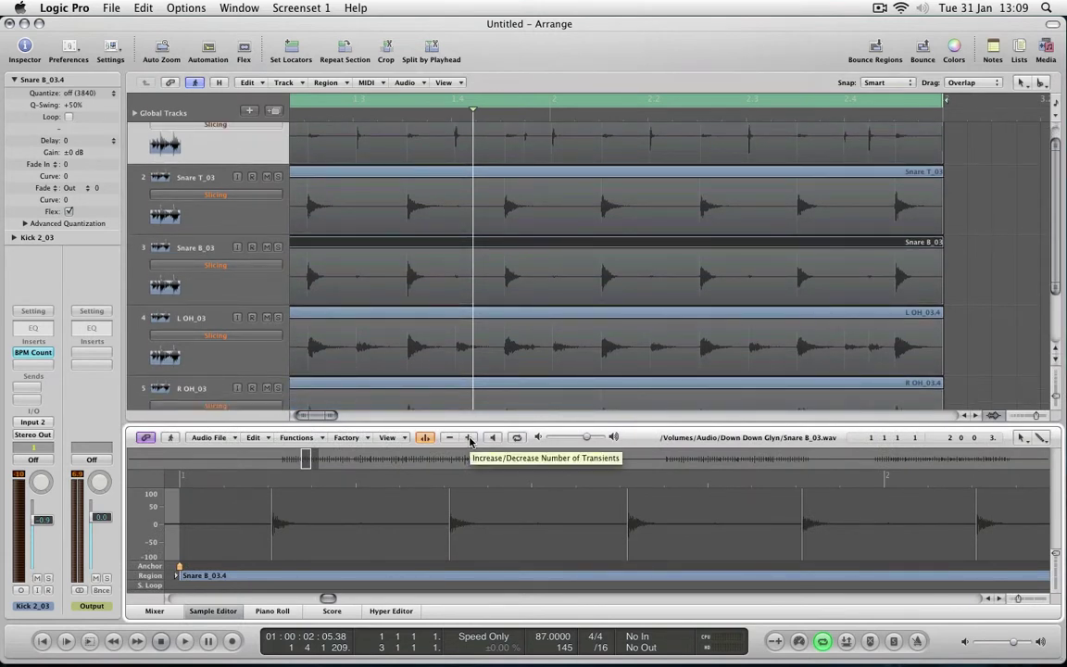
{"action": "left_click", "coordinate": [469, 438]}
{"action": "left_click", "coordinate": [470, 438]}
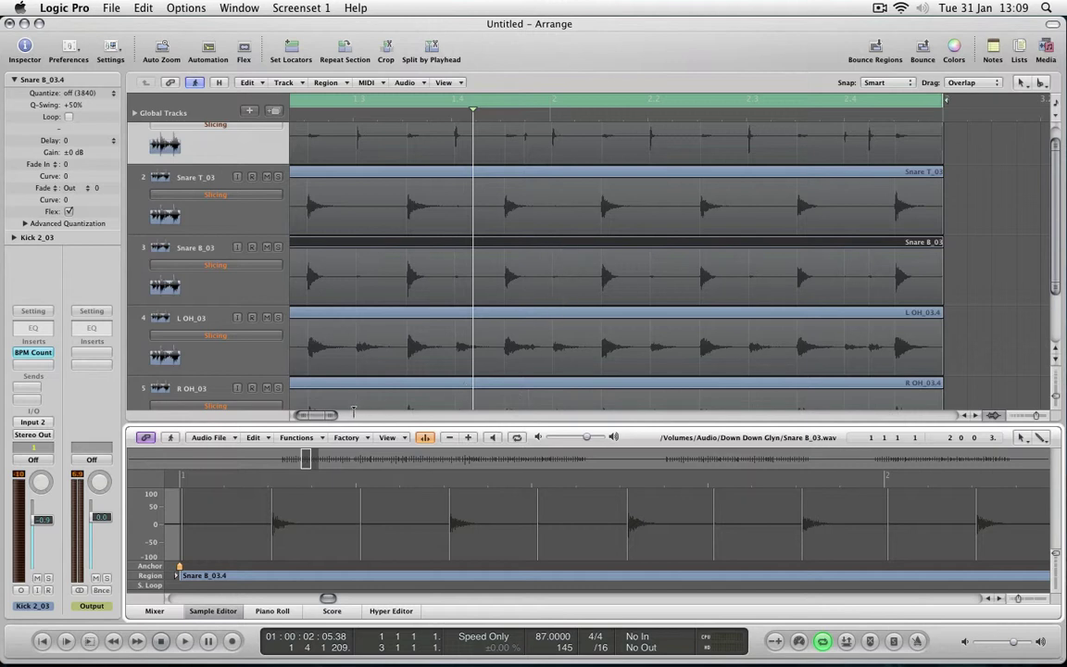
Quantize the Snare B_03.4 region to 1/8-Note in its region parameters
{"action": "scroll", "coordinate": [306, 380], "scroll_direction": "left", "scroll_amount": 3}
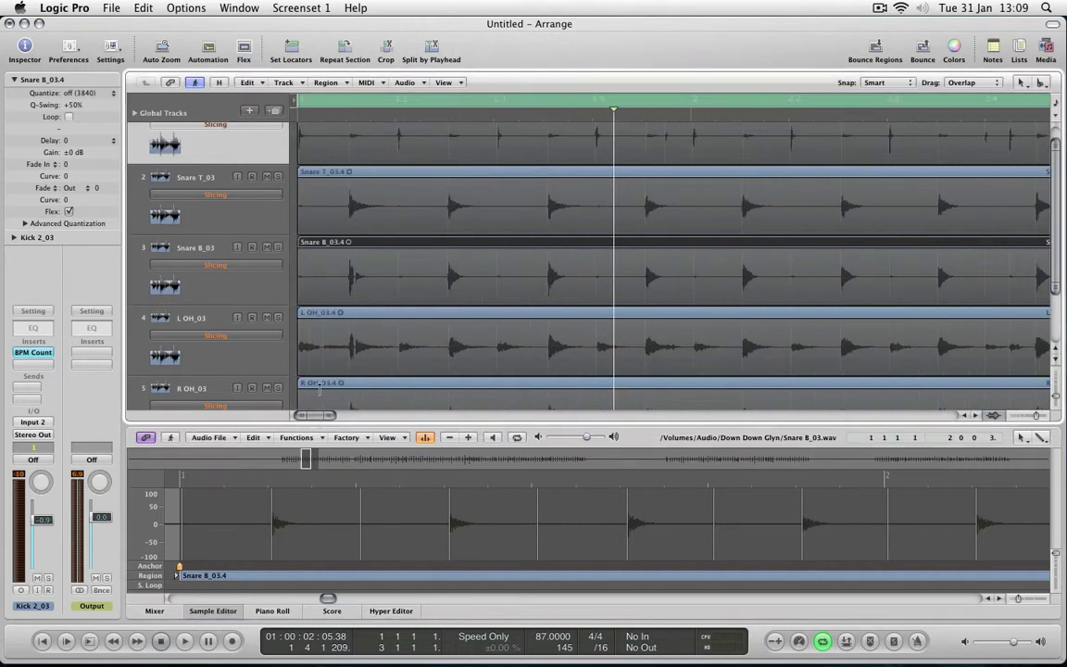
{"action": "scroll", "coordinate": [319, 389], "scroll_direction": "up", "scroll_amount": 2}
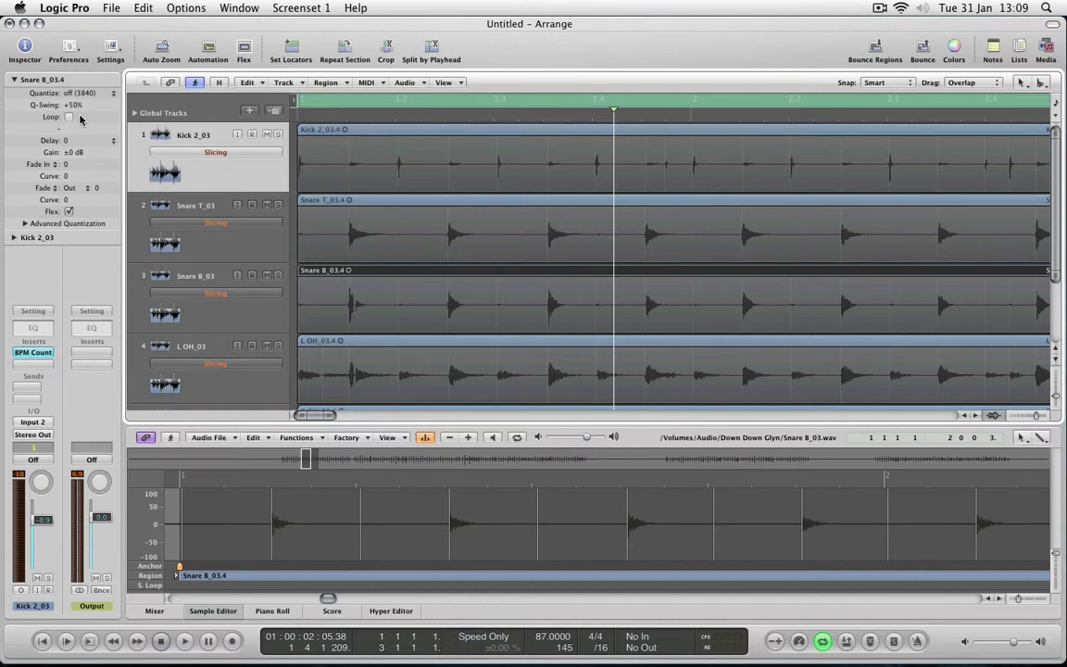
{"action": "left_click", "coordinate": [69, 48]}
{"action": "left_click", "coordinate": [68, 48]}
{"action": "left_click", "coordinate": [25, 48]}
{"action": "left_click", "coordinate": [26, 50]}
{"action": "left_click", "coordinate": [98, 93]}
{"action": "mouse_move", "coordinate": [129, 12]}
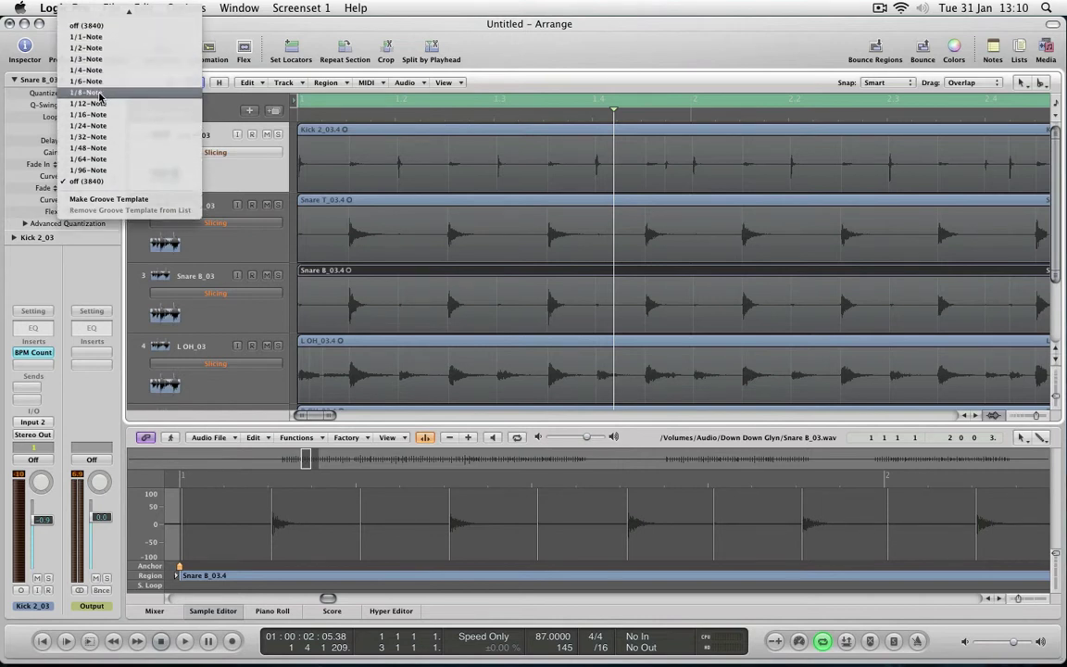
{"action": "left_click", "coordinate": [100, 93]}
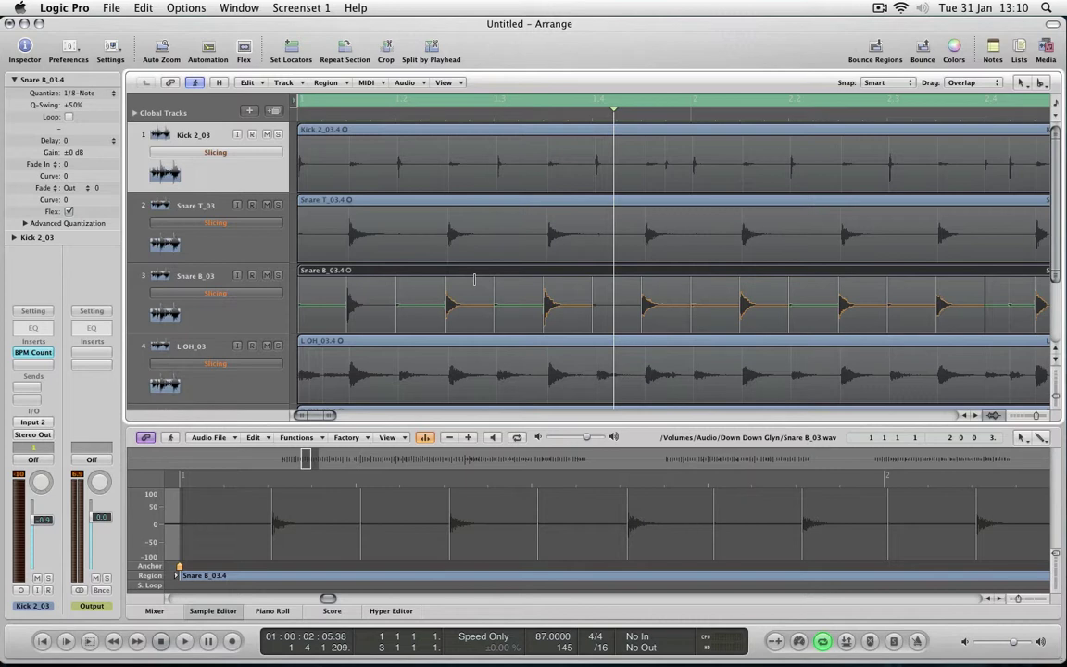
Select all five drum regions, quantize them to 1/8-Note, and close the Sample Editor
{"action": "scroll", "coordinate": [459, 298], "scroll_direction": "down", "scroll_amount": 5}
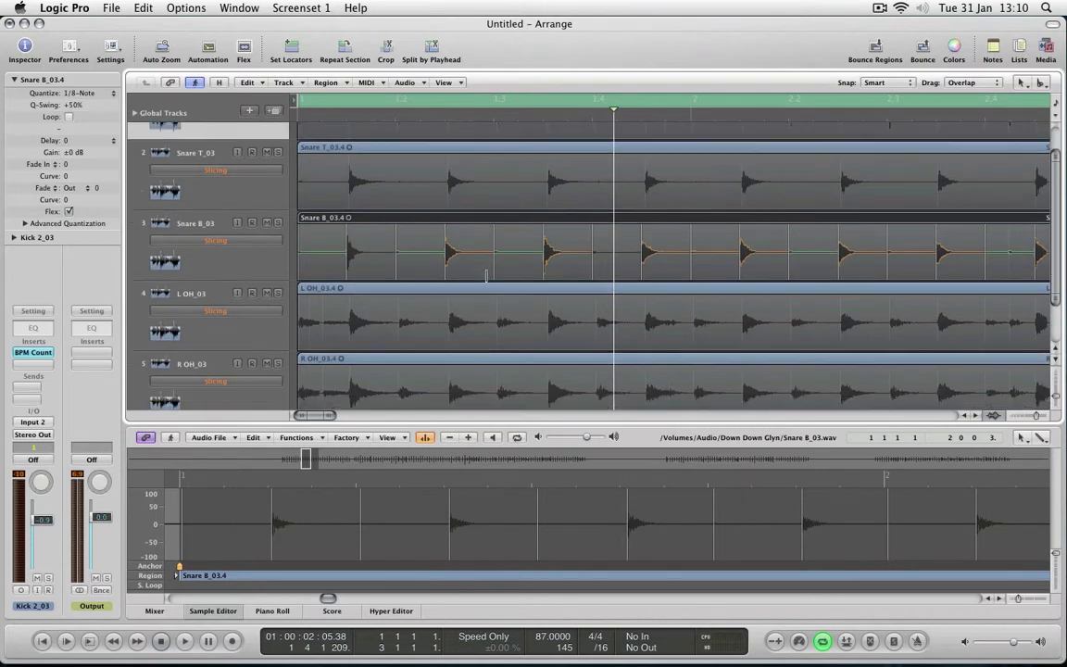
{"action": "left_click_drag", "start_coordinate": [526, 369], "coordinate": [596, 156]}
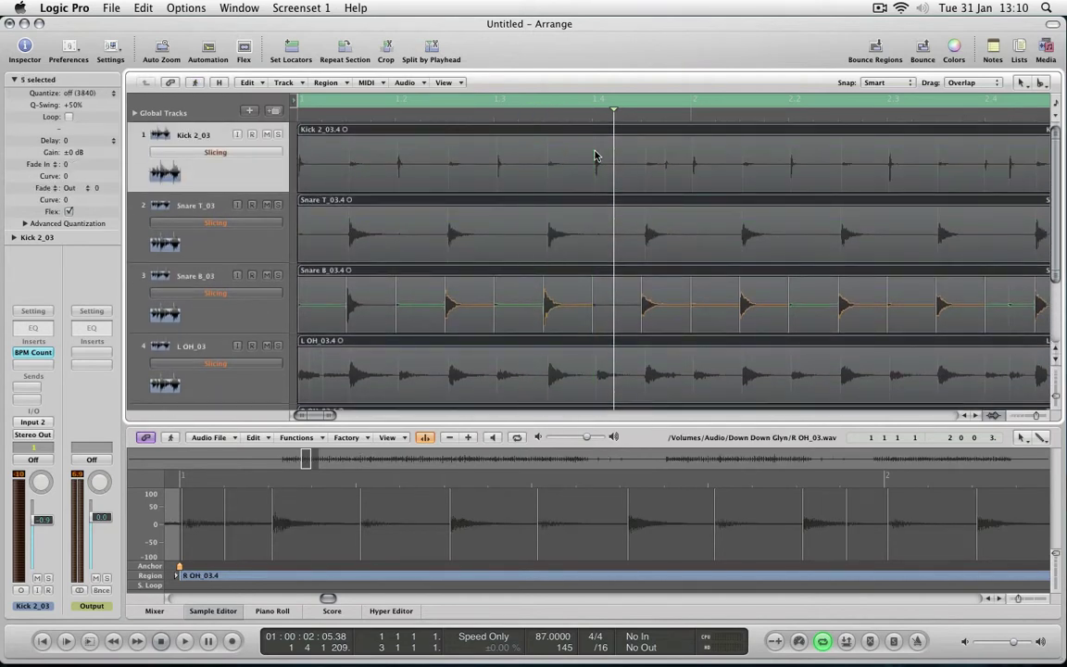
{"action": "left_click", "coordinate": [85, 94]}
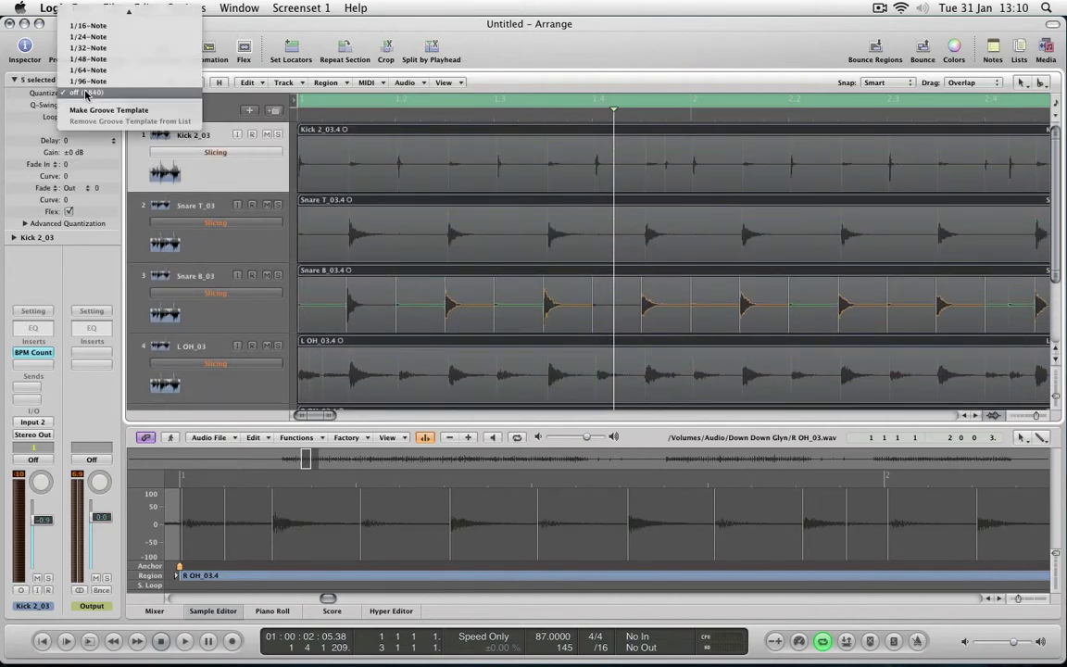
{"action": "mouse_move", "coordinate": [65, 20]}
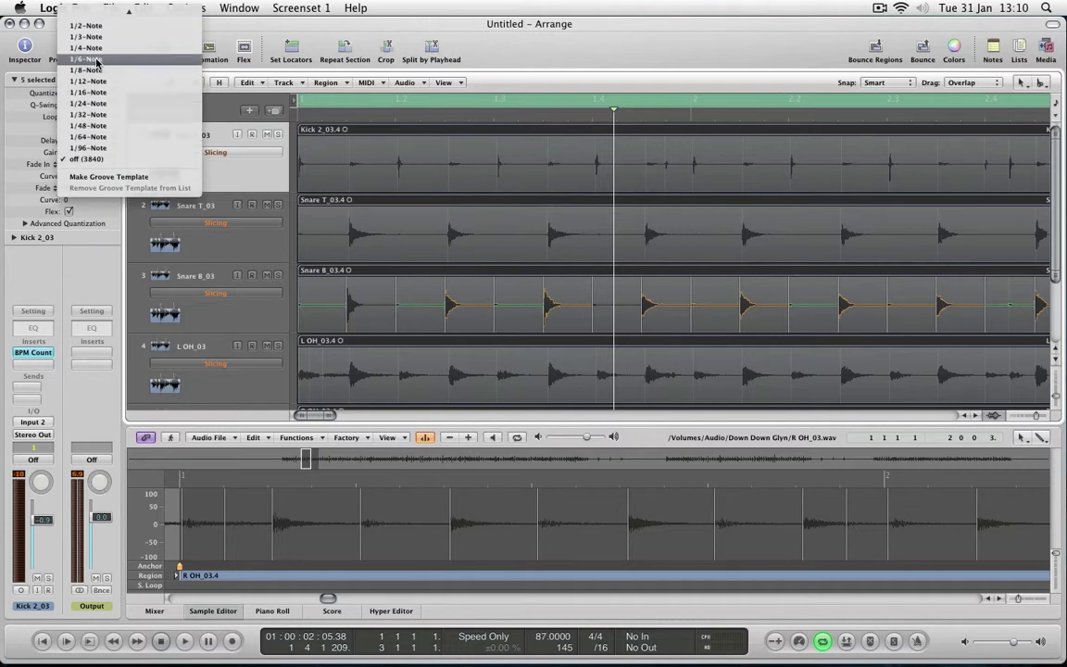
{"action": "left_click", "coordinate": [96, 72]}
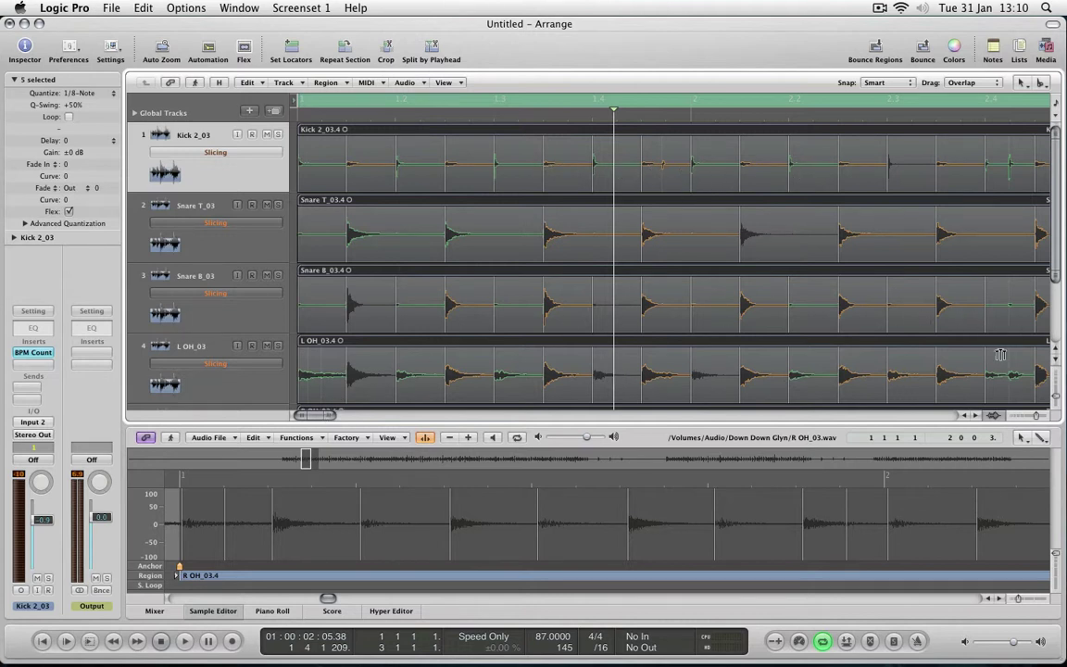
{"action": "left_click", "coordinate": [213, 610]}
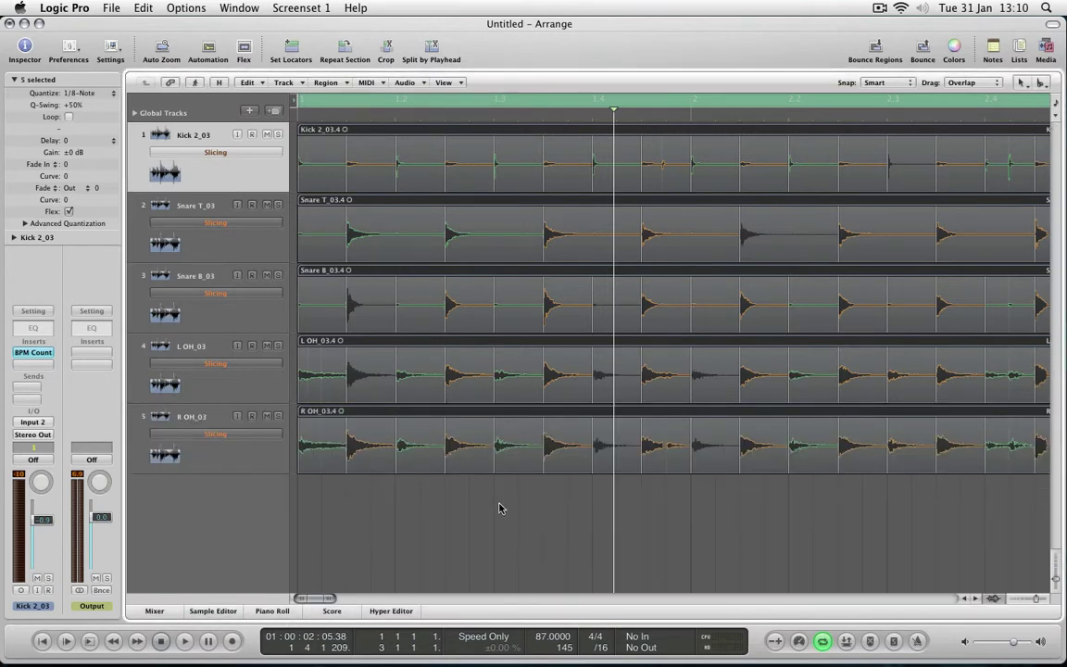
Play the quantized drum loop on its own and again with the metronome turned on to check the timing
{"action": "key", "text": "space"}
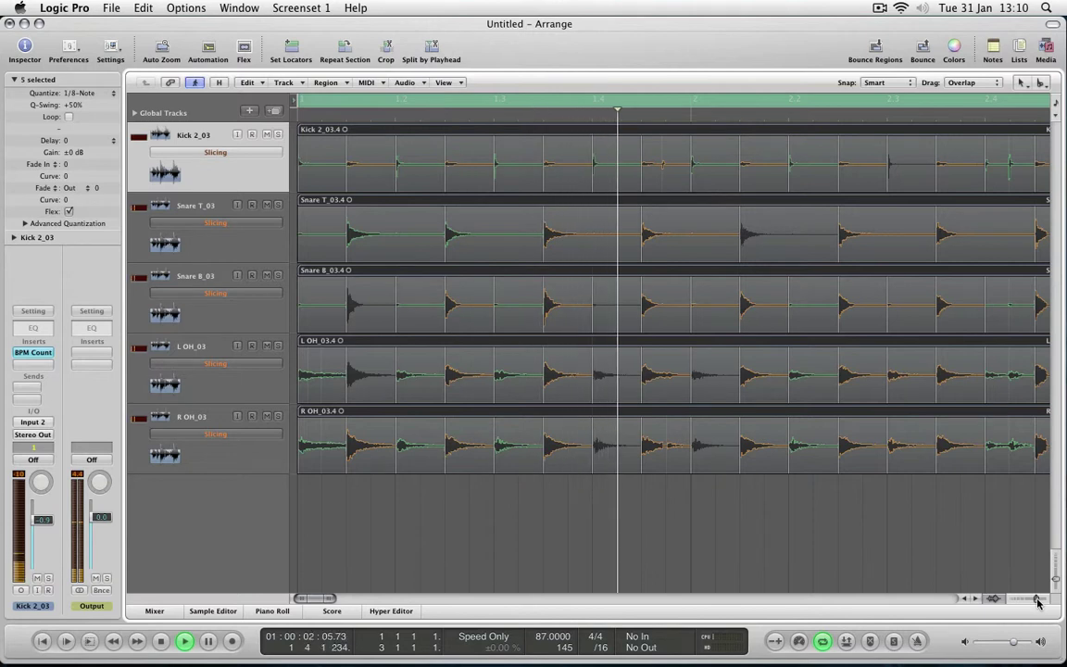
{"action": "left_click_drag", "start_coordinate": [1037, 601], "coordinate": [1031, 602]}
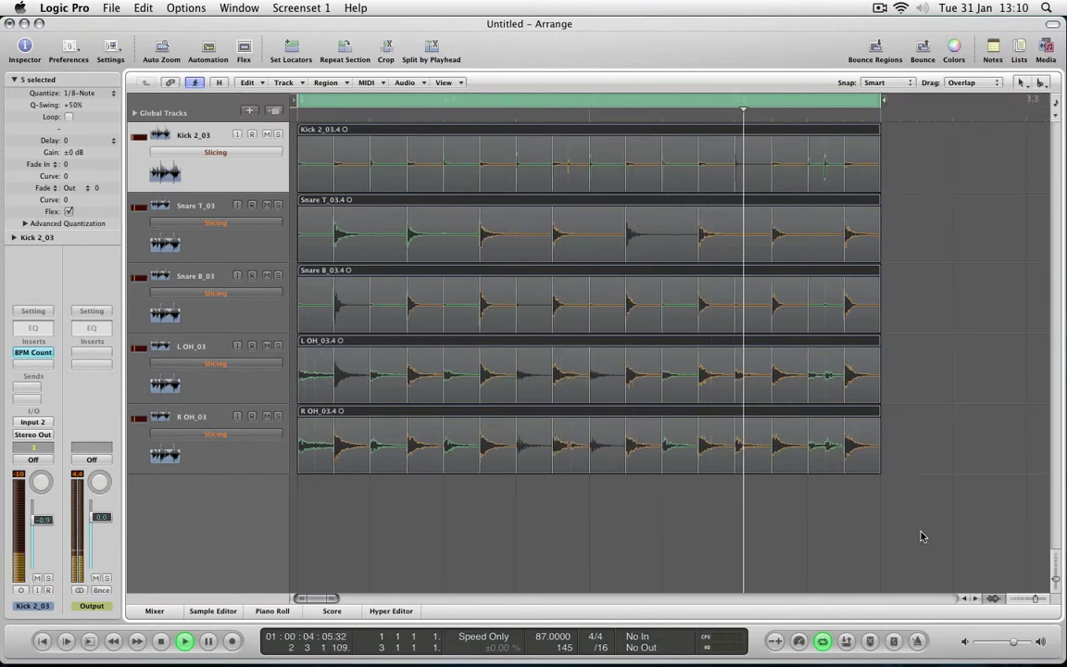
{"action": "key", "text": "space"}
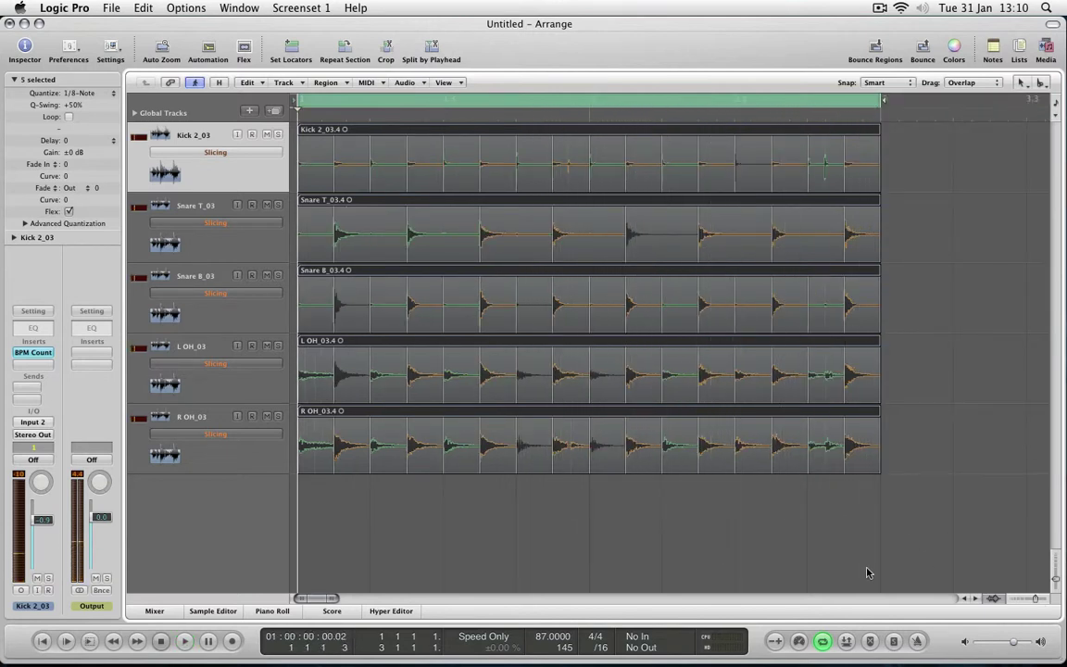
{"action": "left_click", "coordinate": [918, 642]}
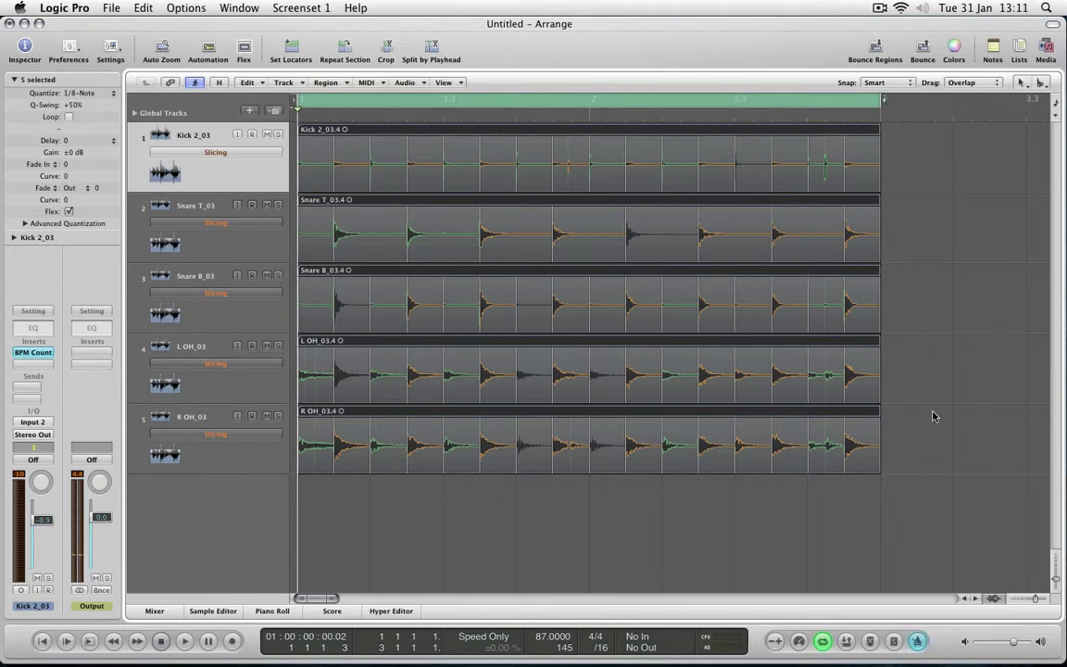
{"action": "key", "text": "space"}
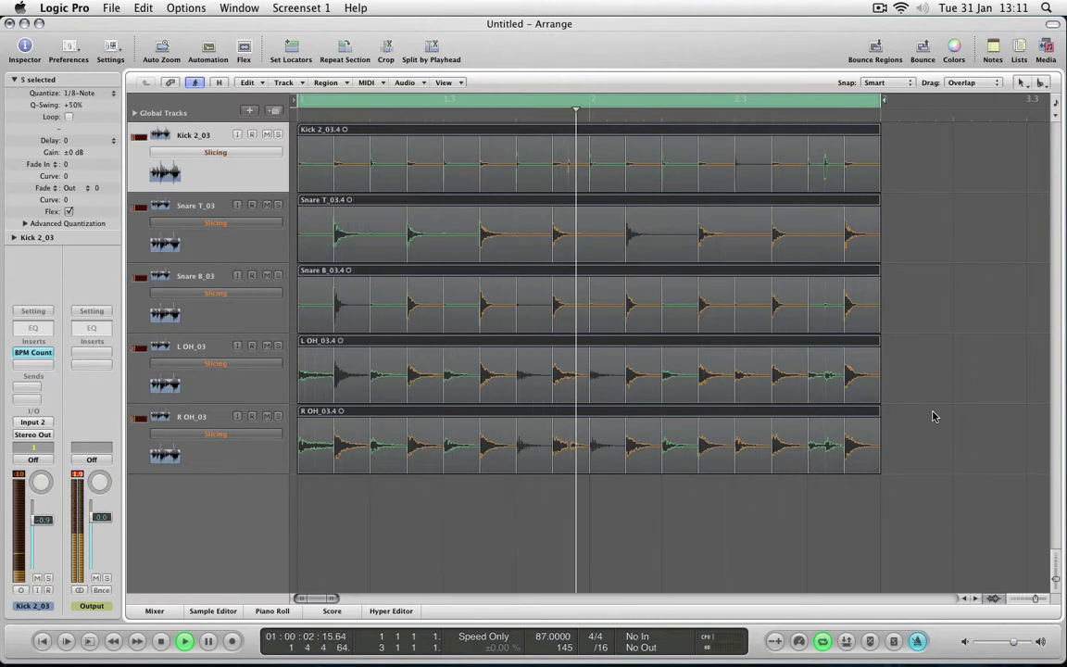
{"action": "key", "text": "space"}
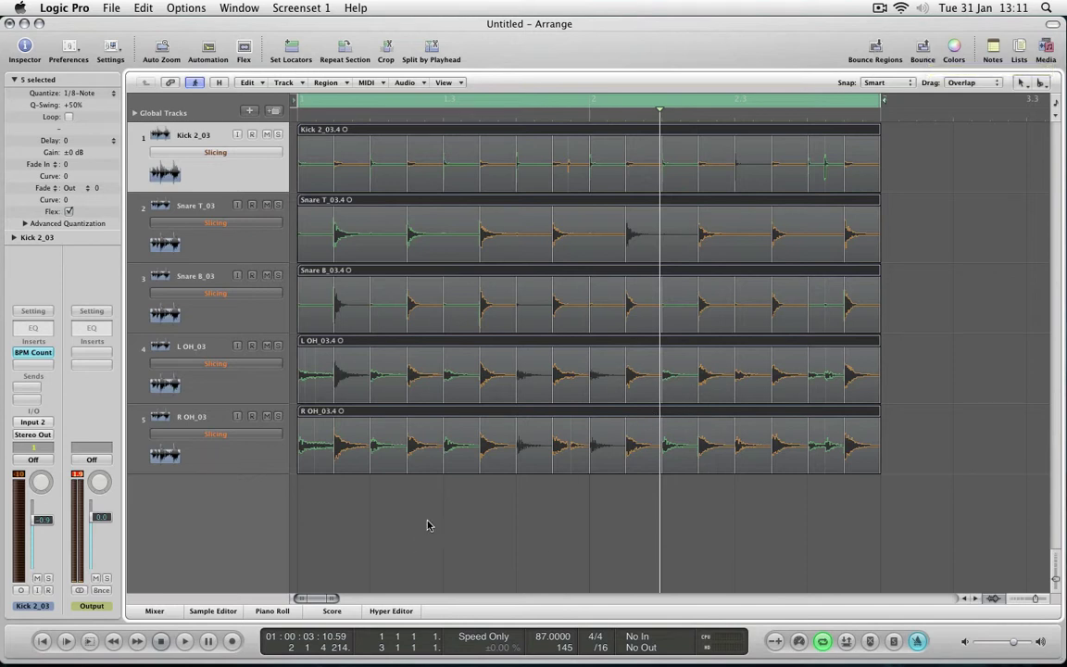
Set all five drum channels to No Group in the Mixer and play the loop to check the balance
{"action": "key", "text": "super+2"}
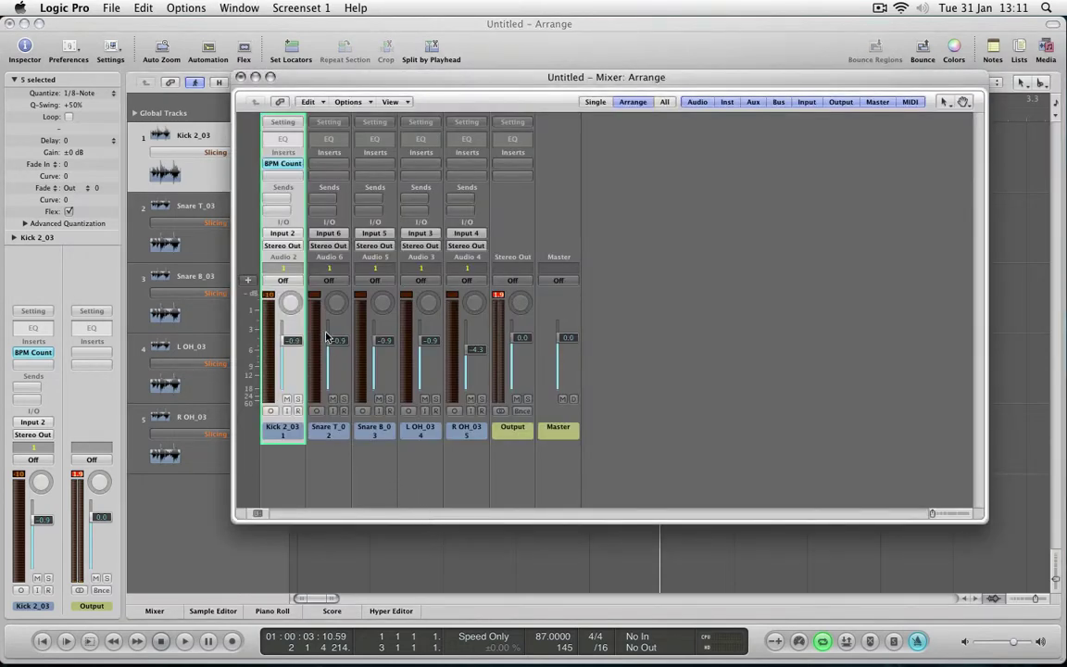
{"action": "left_click", "coordinate": [460, 268]}
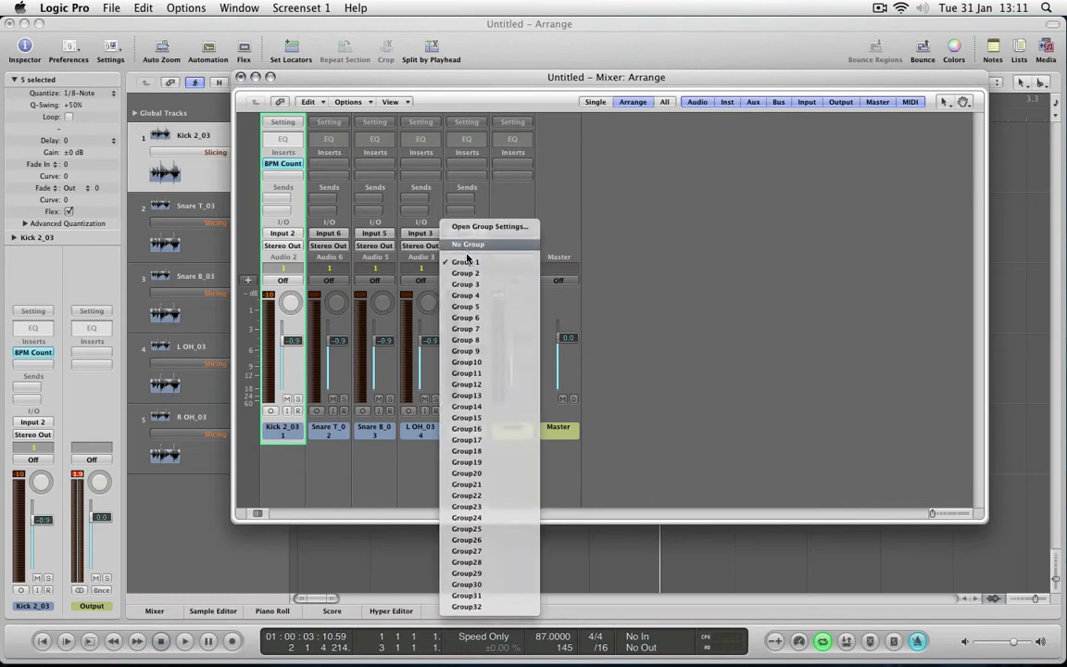
{"action": "left_click", "coordinate": [467, 244]}
{"action": "left_click", "coordinate": [421, 267]}
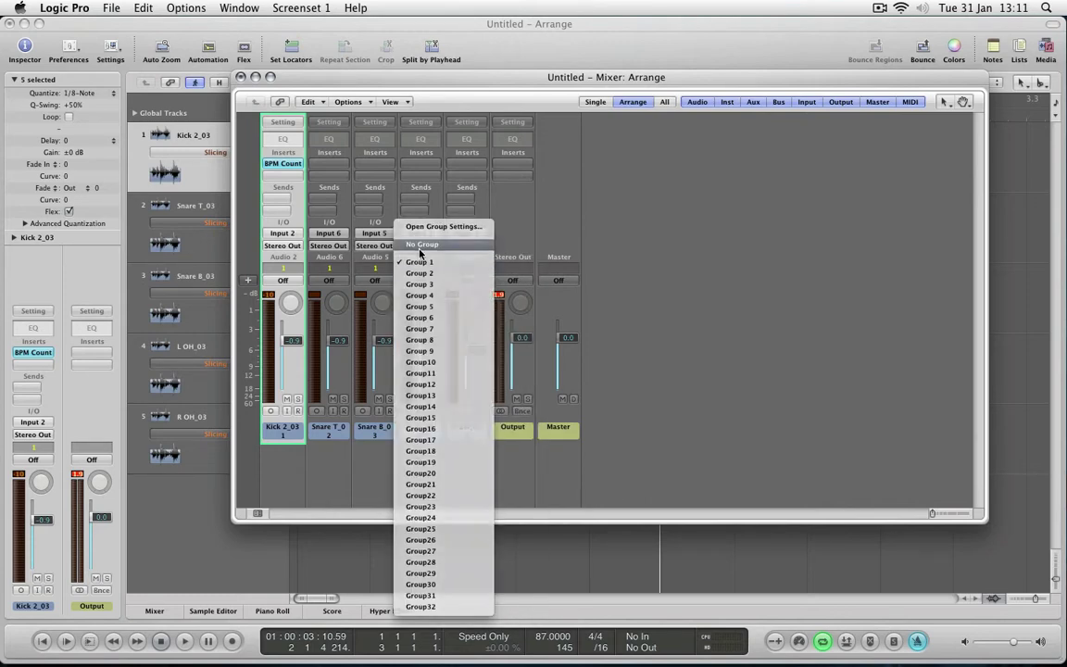
{"action": "left_click", "coordinate": [420, 245]}
{"action": "left_click", "coordinate": [374, 267]}
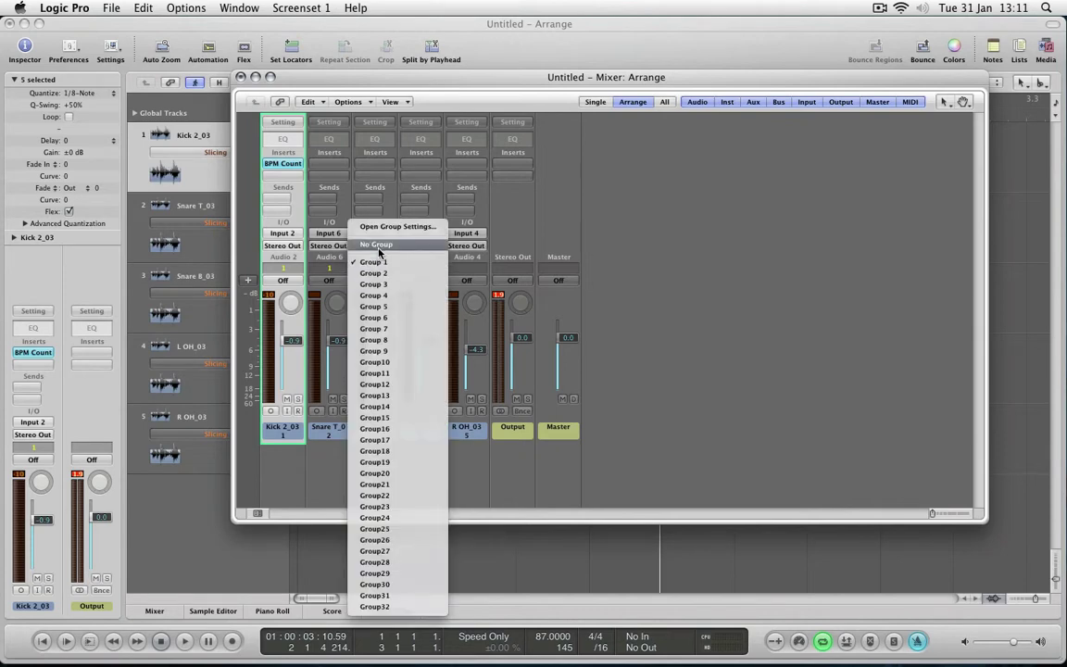
{"action": "left_click", "coordinate": [376, 244]}
{"action": "left_click", "coordinate": [330, 269]}
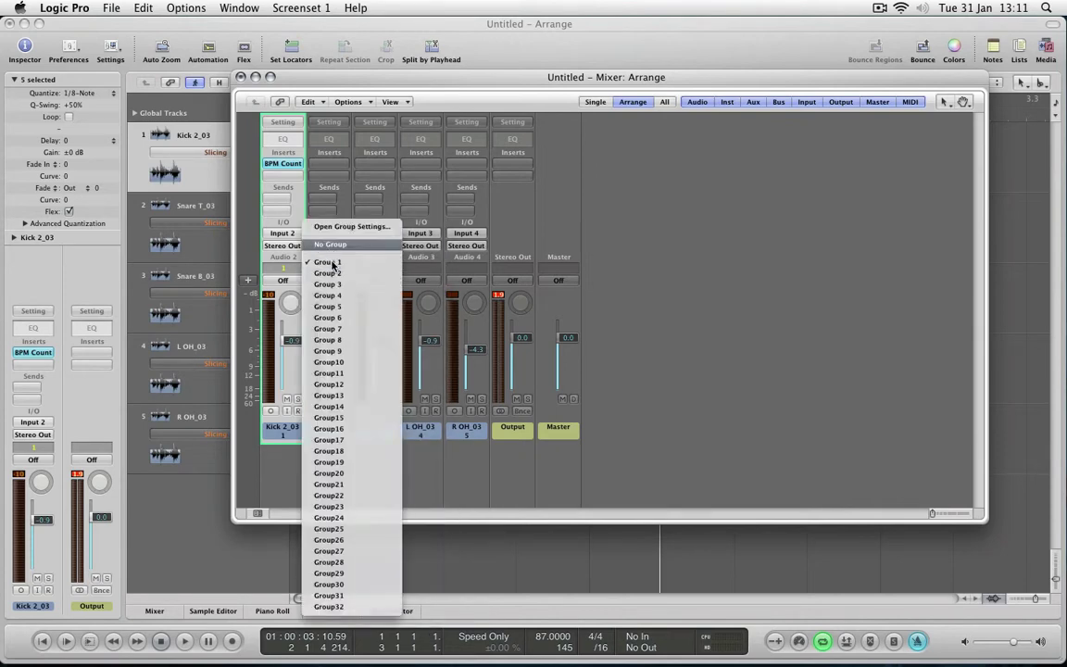
{"action": "left_click", "coordinate": [331, 244]}
{"action": "left_click", "coordinate": [283, 268]}
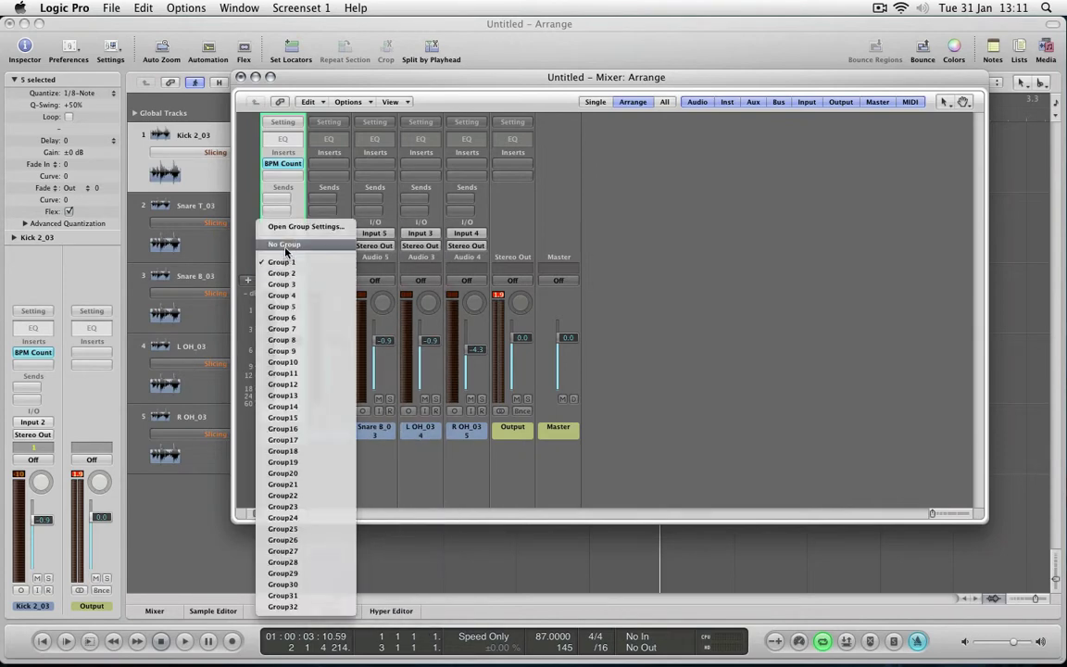
{"action": "left_click", "coordinate": [285, 245]}
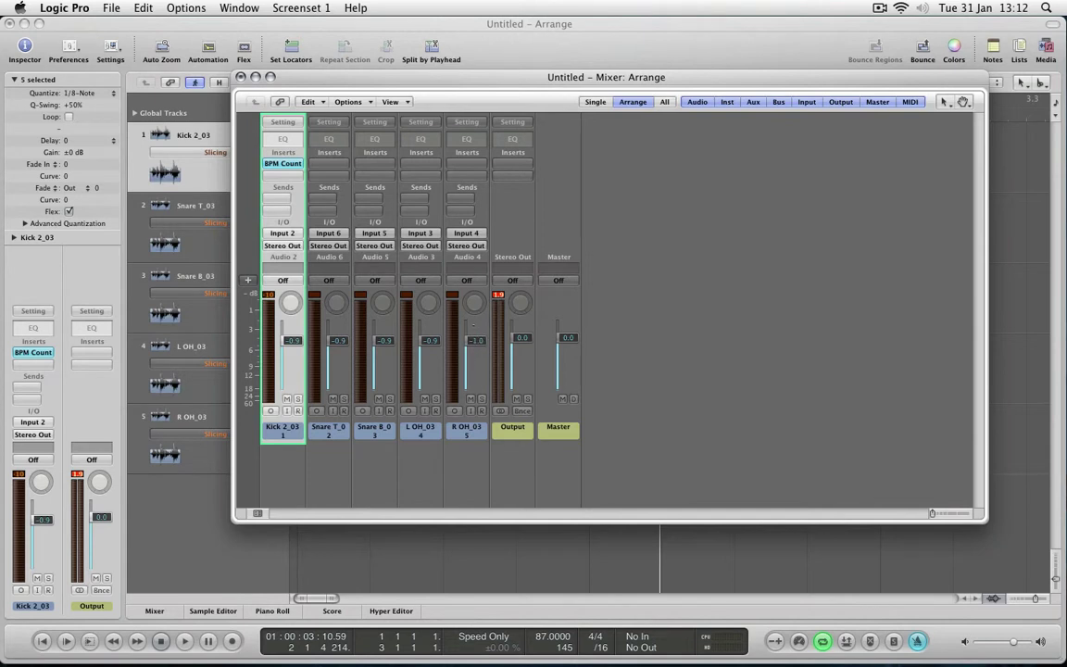
{"action": "key", "text": "space"}
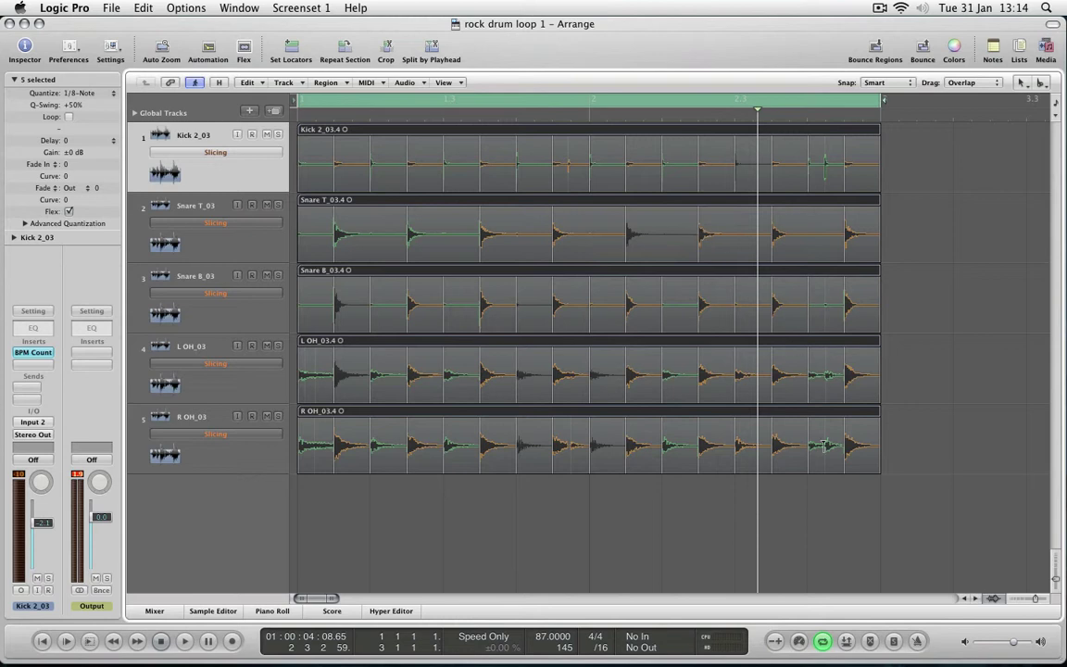
Move the flex marker of the snare hit just after 2.3 slightly earlier across all drum regions, and undo the move
{"action": "left_click_drag", "start_coordinate": [848, 517], "coordinate": [907, 167]}
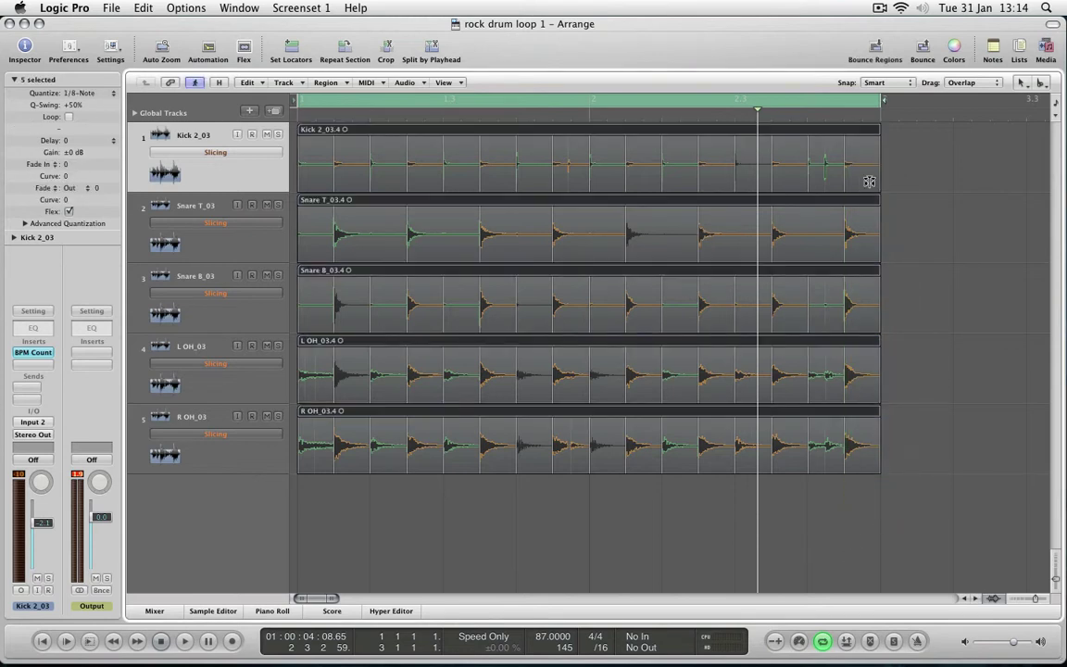
{"action": "left_click", "coordinate": [772, 243]}
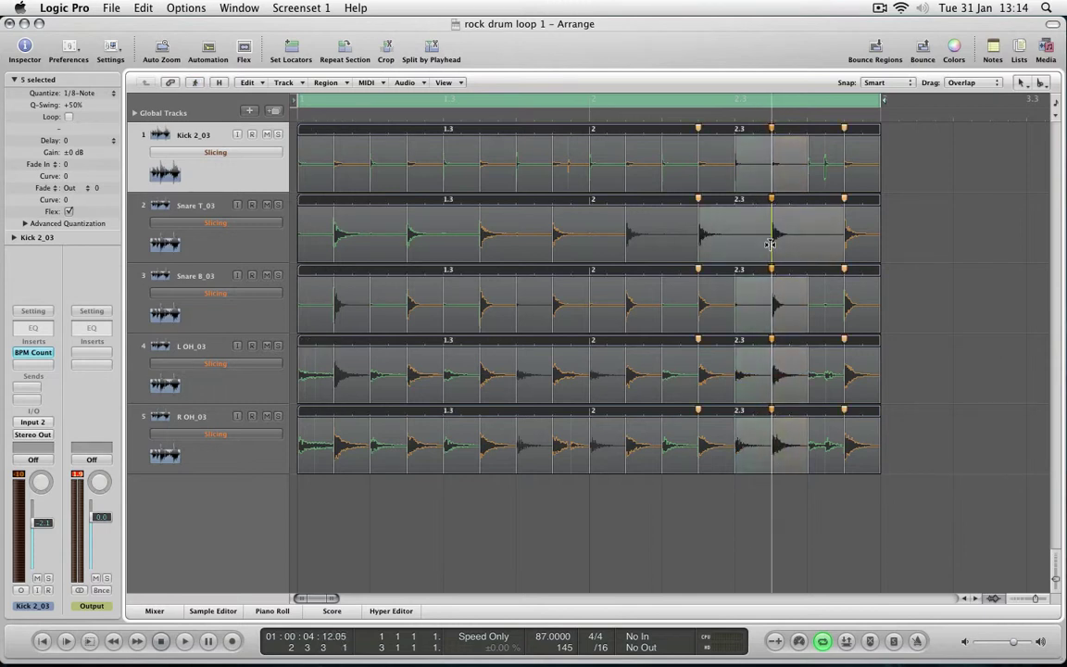
{"action": "left_click_drag", "start_coordinate": [771, 243], "coordinate": [764, 244]}
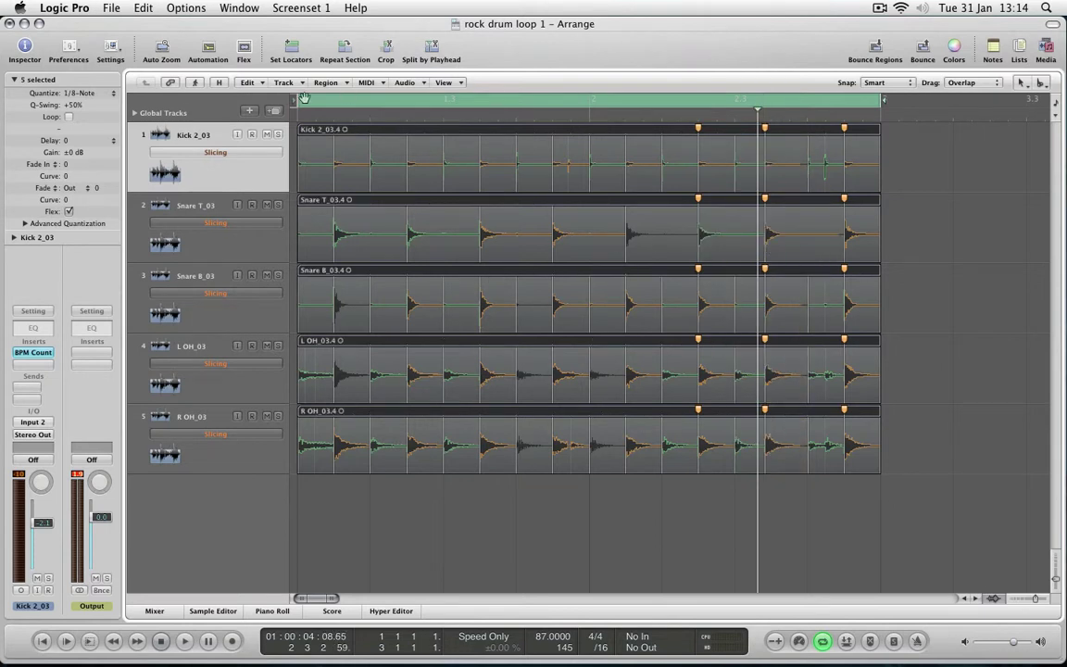
{"action": "left_click", "coordinate": [146, 9]}
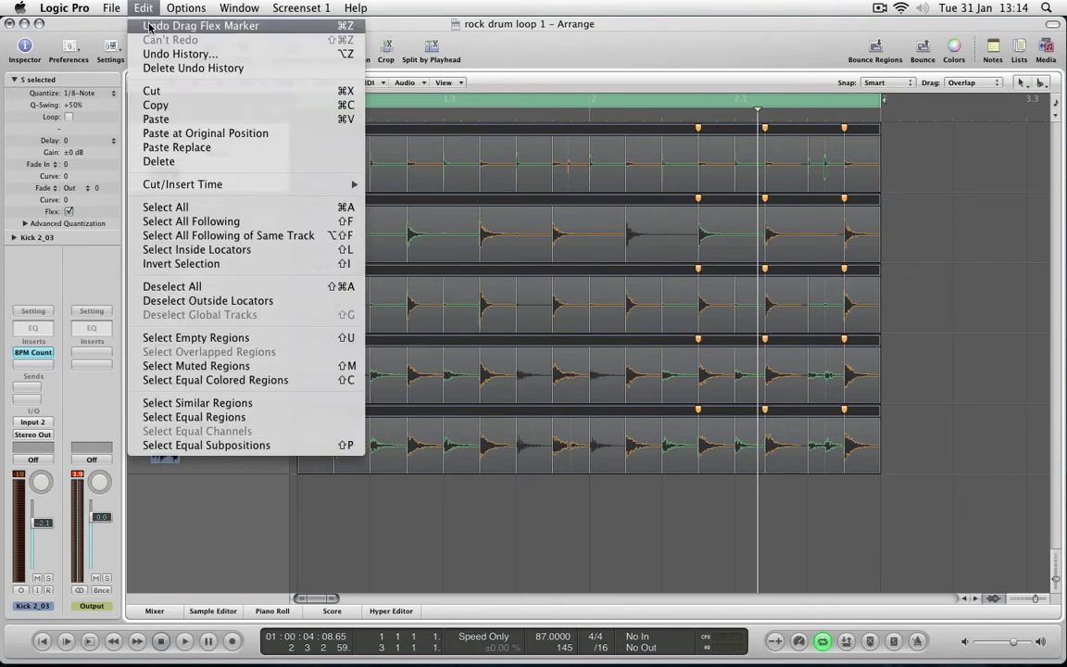
{"action": "left_click", "coordinate": [149, 27]}
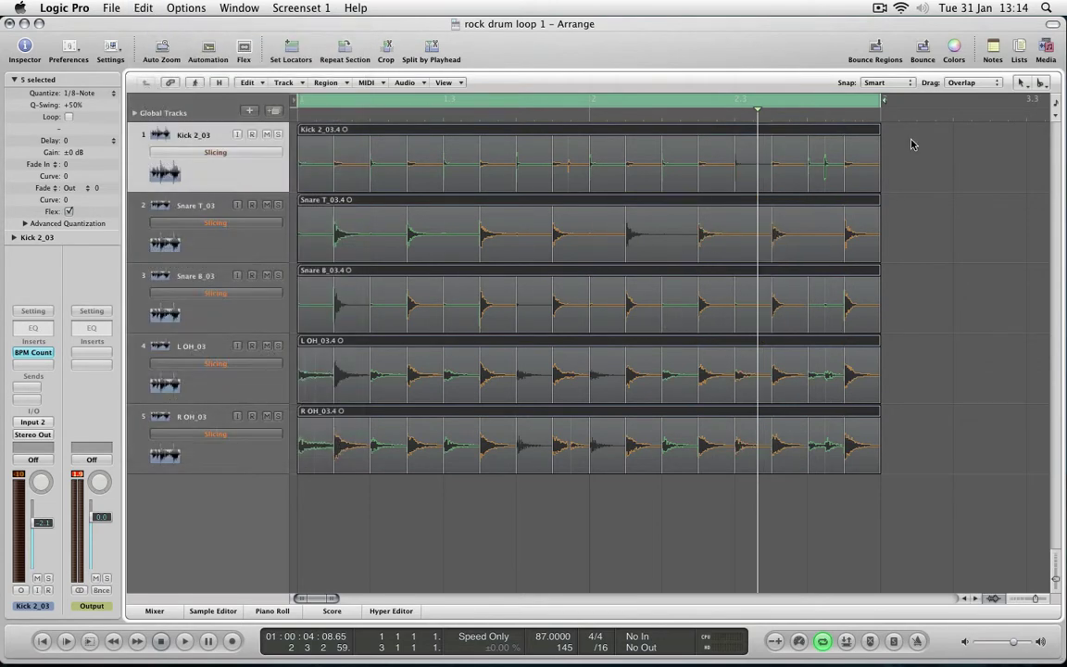
Bounce the drum loop in real time to an AIFF file named rock drums1 and stop playback
{"action": "left_click", "coordinate": [923, 54]}
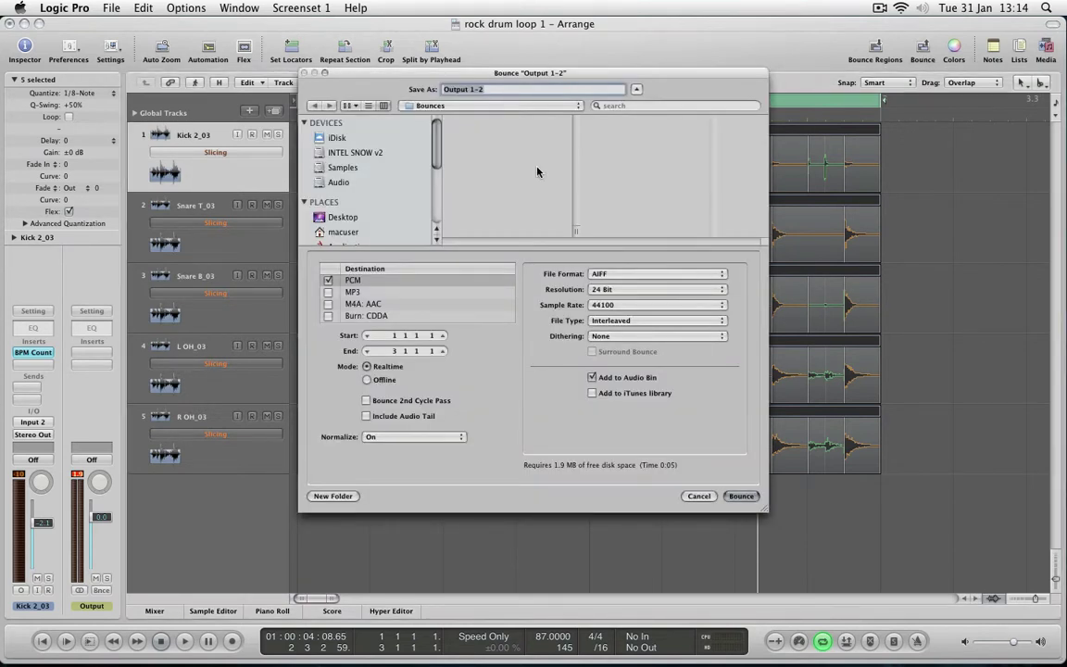
{"action": "type", "text": "rock drums1"}
{"action": "left_click", "coordinate": [740, 496]}
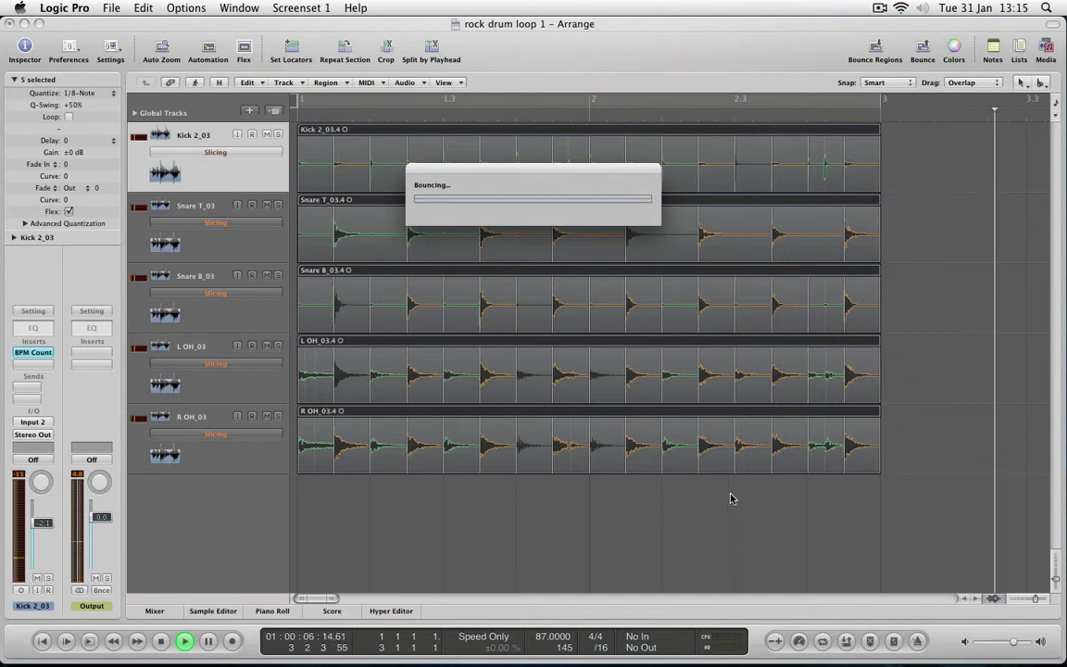
{"action": "key", "text": "space"}
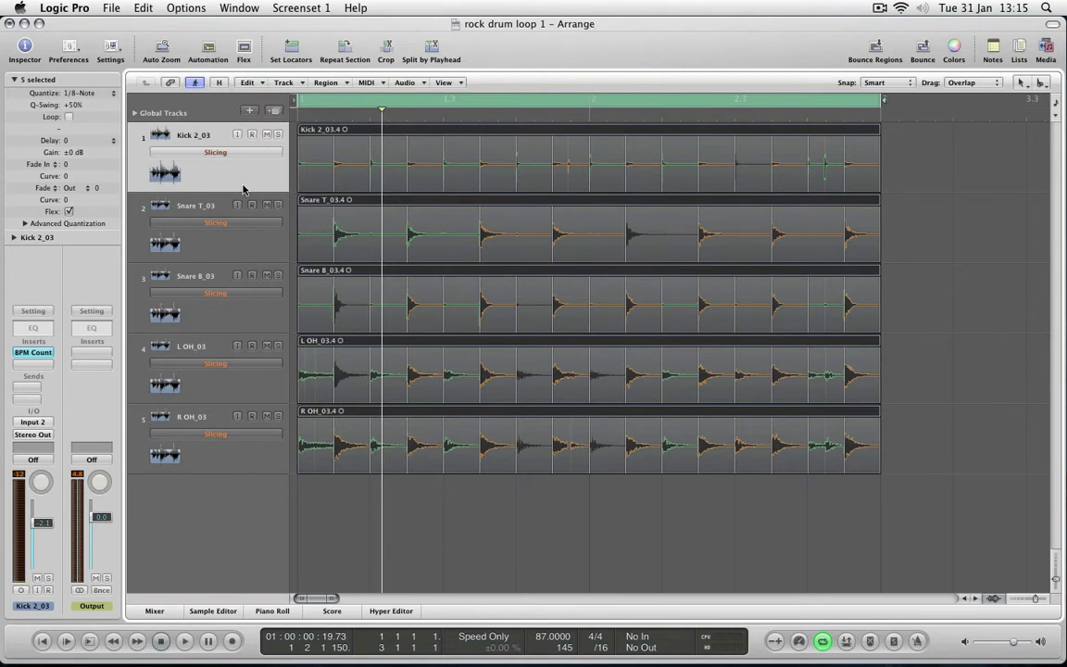
Turn off the Flex view and place the bounced rock drums1 file from the Bin on a new track at bar 1
{"action": "left_click", "coordinate": [243, 52]}
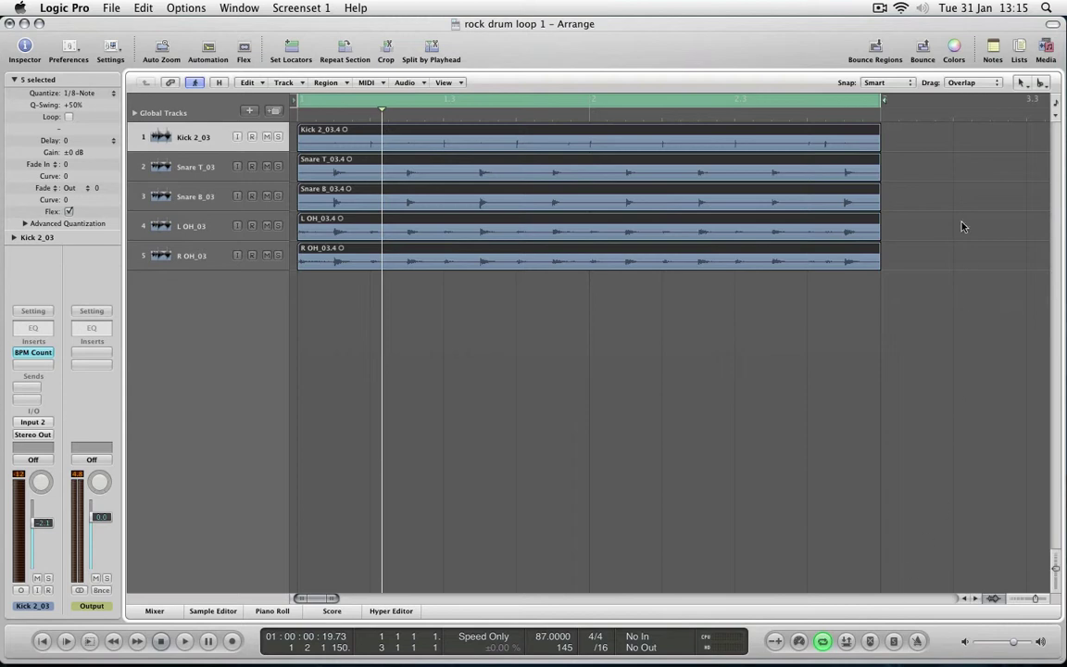
{"action": "left_click", "coordinate": [1045, 51]}
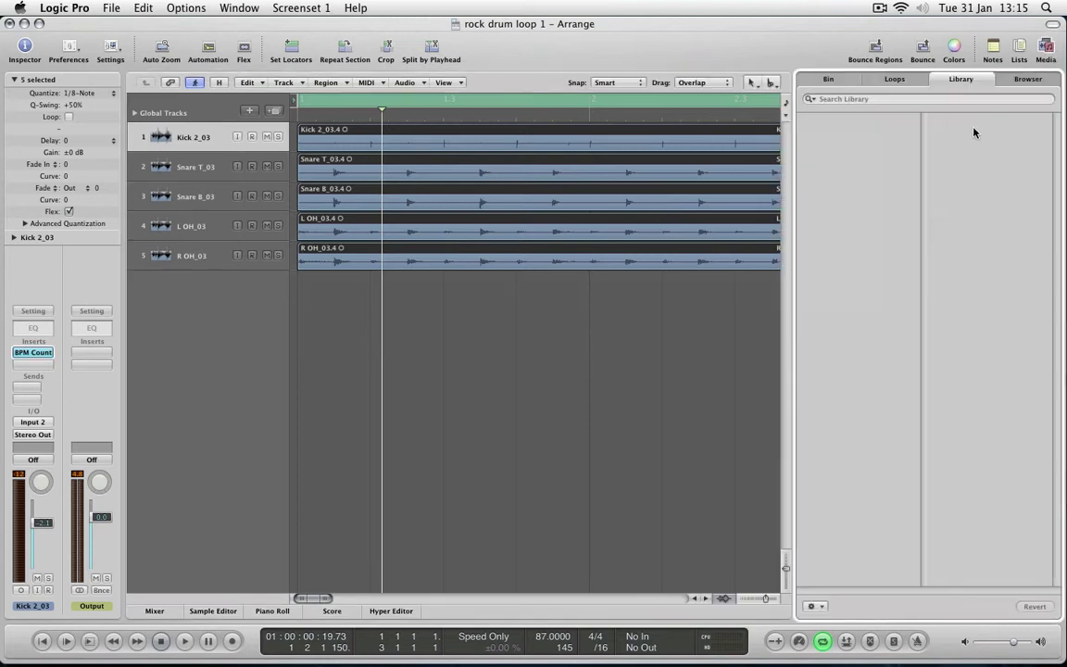
{"action": "left_click", "coordinate": [828, 79]}
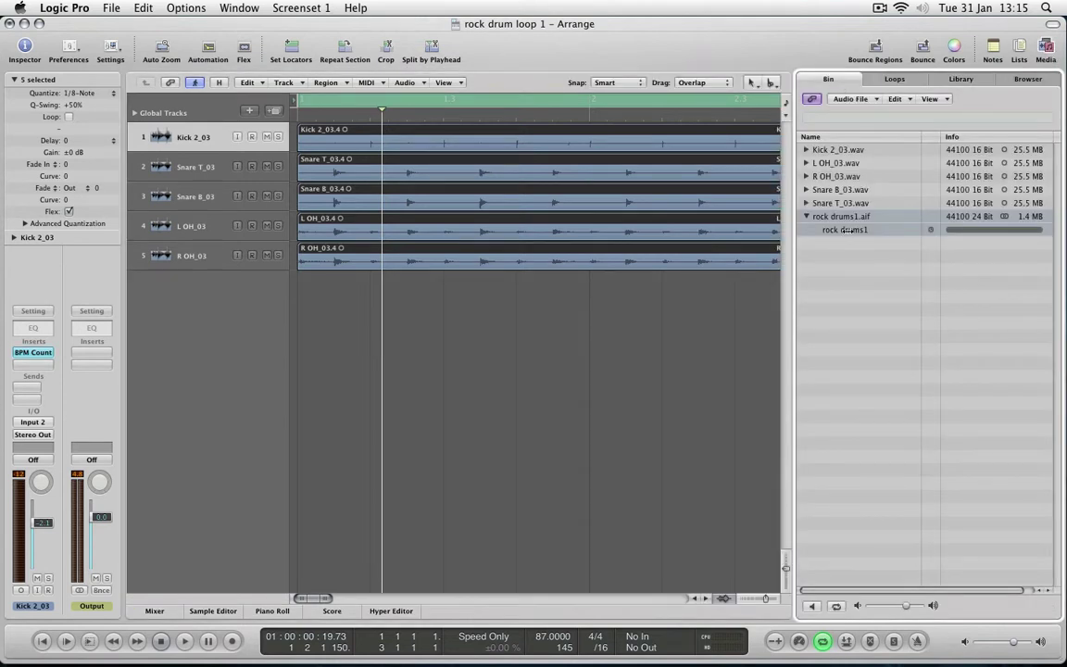
{"action": "left_click_drag", "start_coordinate": [820, 215], "coordinate": [303, 288]}
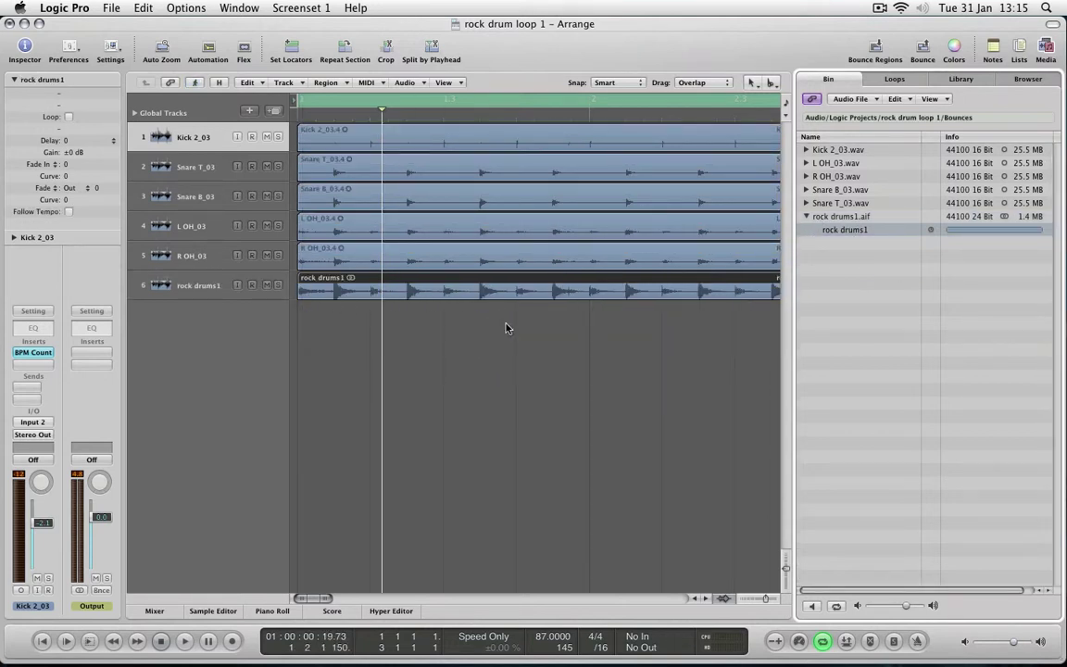
Mute the five original drum tracks and play the rock drums1 bounce on its own
{"action": "left_click", "coordinate": [268, 256]}
{"action": "left_click", "coordinate": [270, 235]}
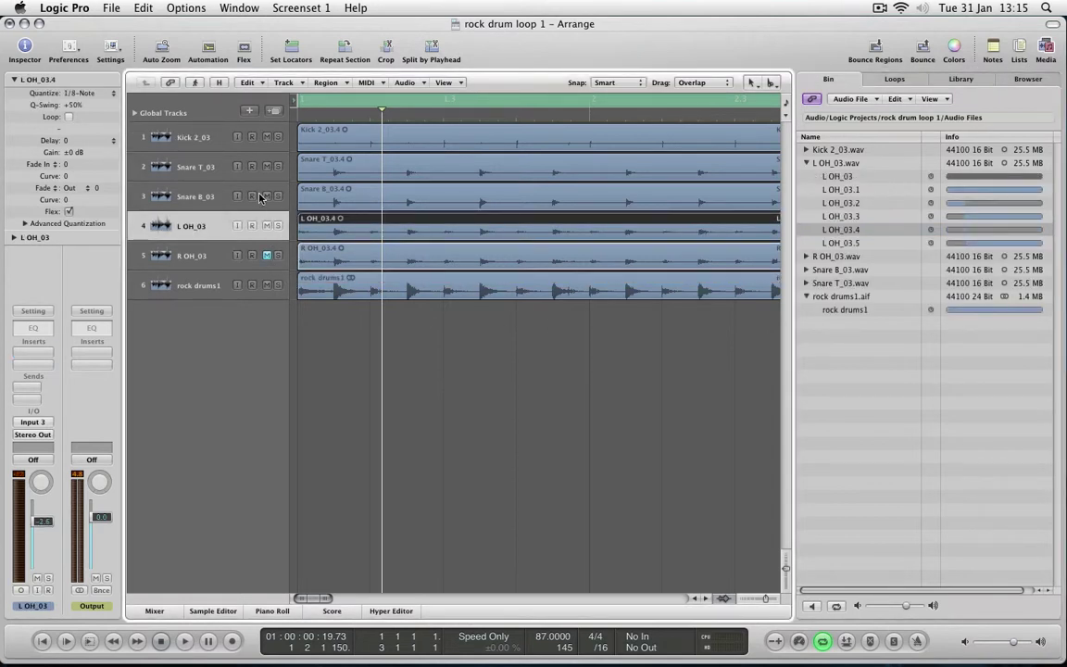
{"action": "left_click_drag", "start_coordinate": [266, 199], "coordinate": [284, 171]}
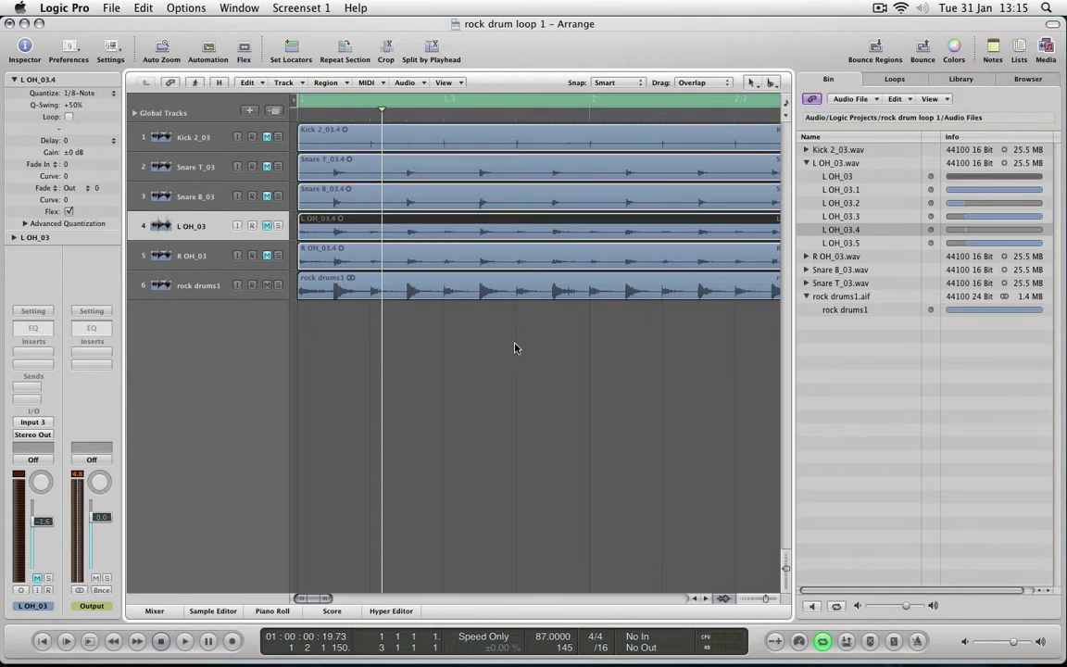
{"action": "key", "text": "space"}
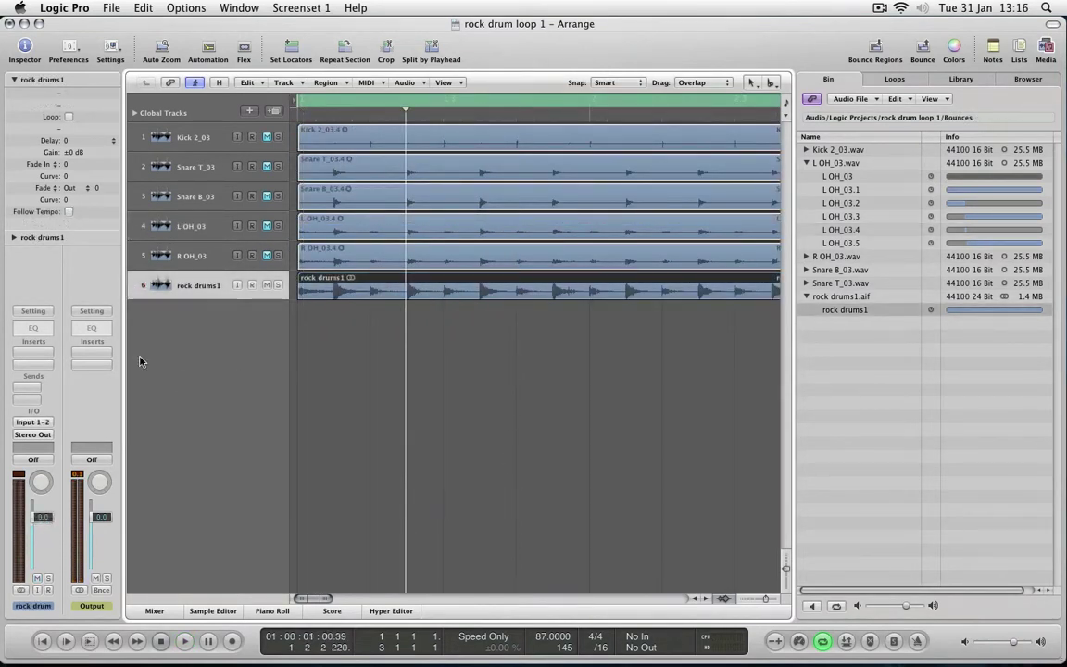
Insert the 32-bit Lexicon LexPlate reverb on the rock drums1 channel and open its plug-in interface
{"action": "left_click", "coordinate": [31, 353]}
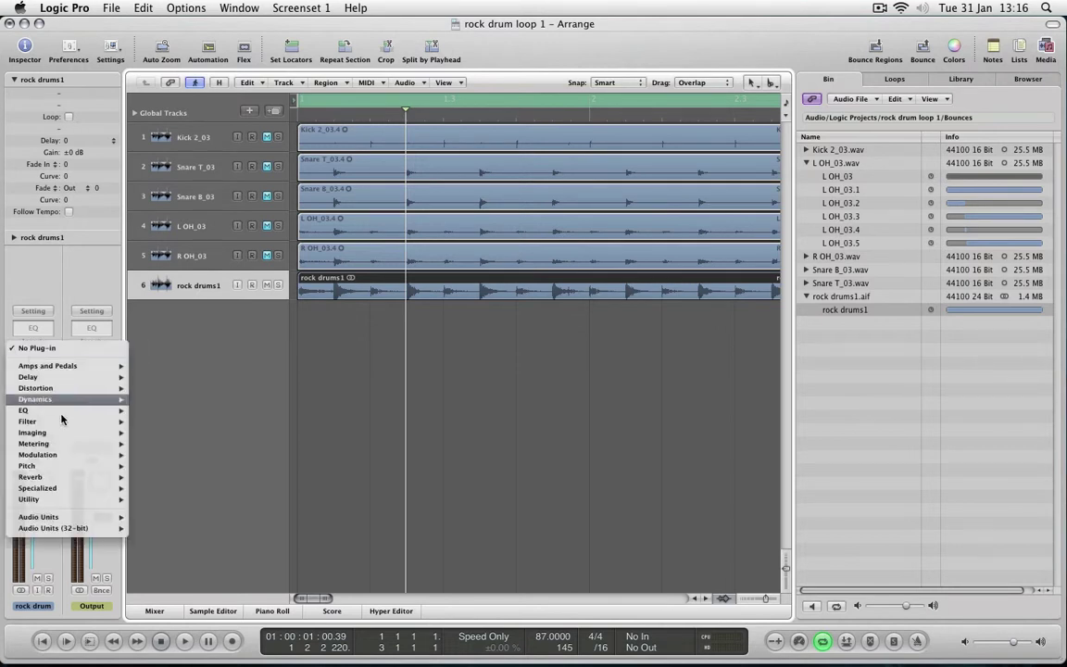
{"action": "mouse_move", "coordinate": [37, 477]}
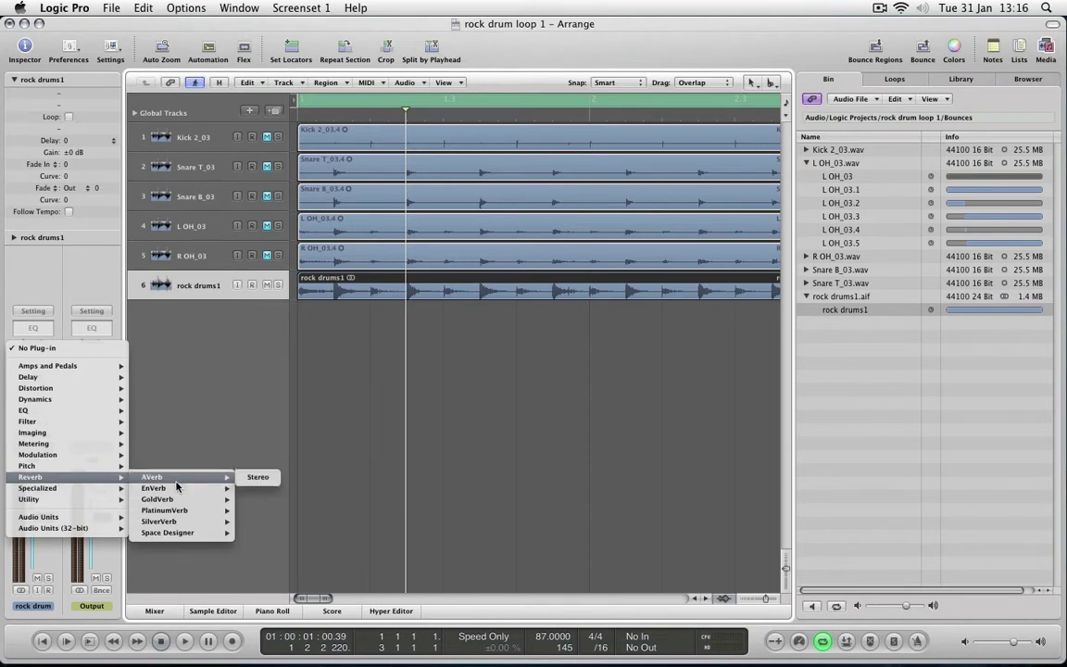
{"action": "mouse_move", "coordinate": [171, 523]}
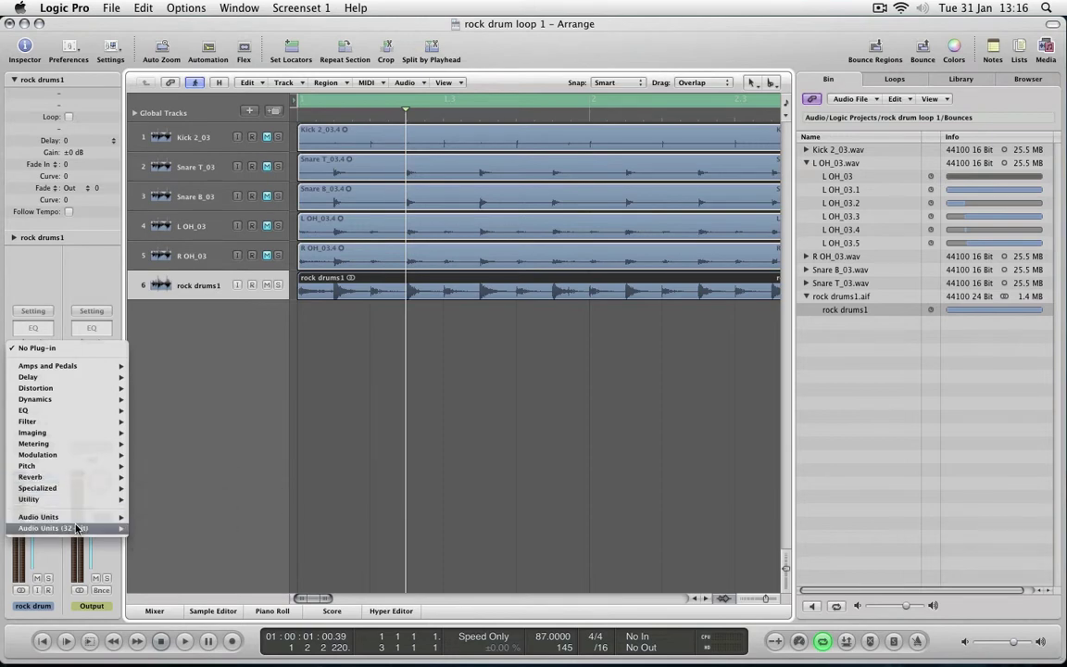
{"action": "mouse_move", "coordinate": [56, 528]}
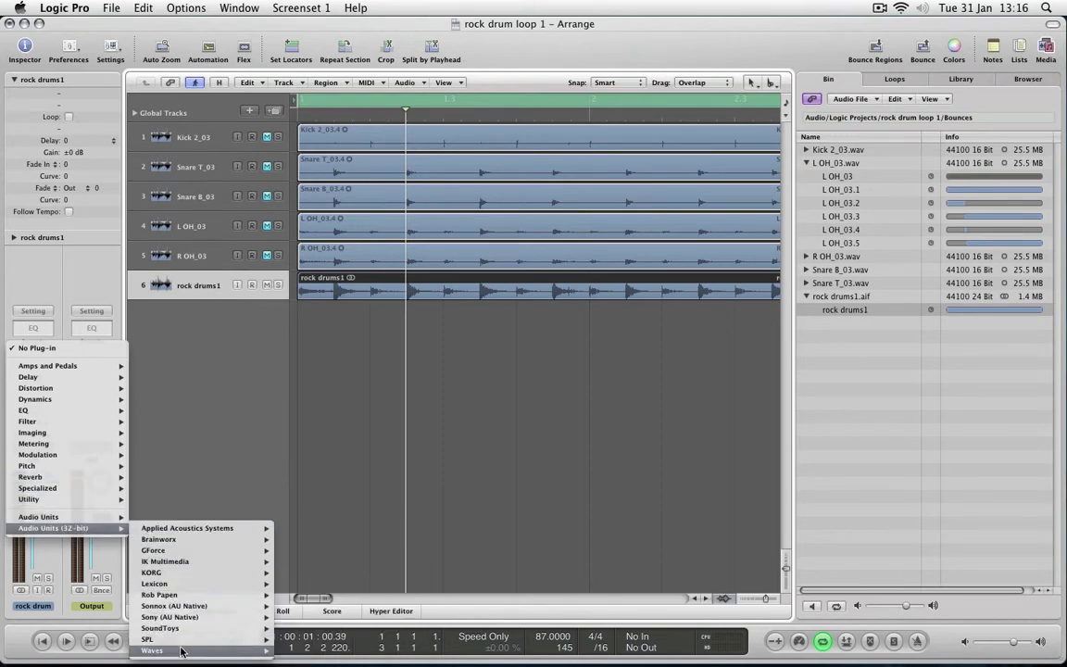
{"action": "mouse_move", "coordinate": [175, 590]}
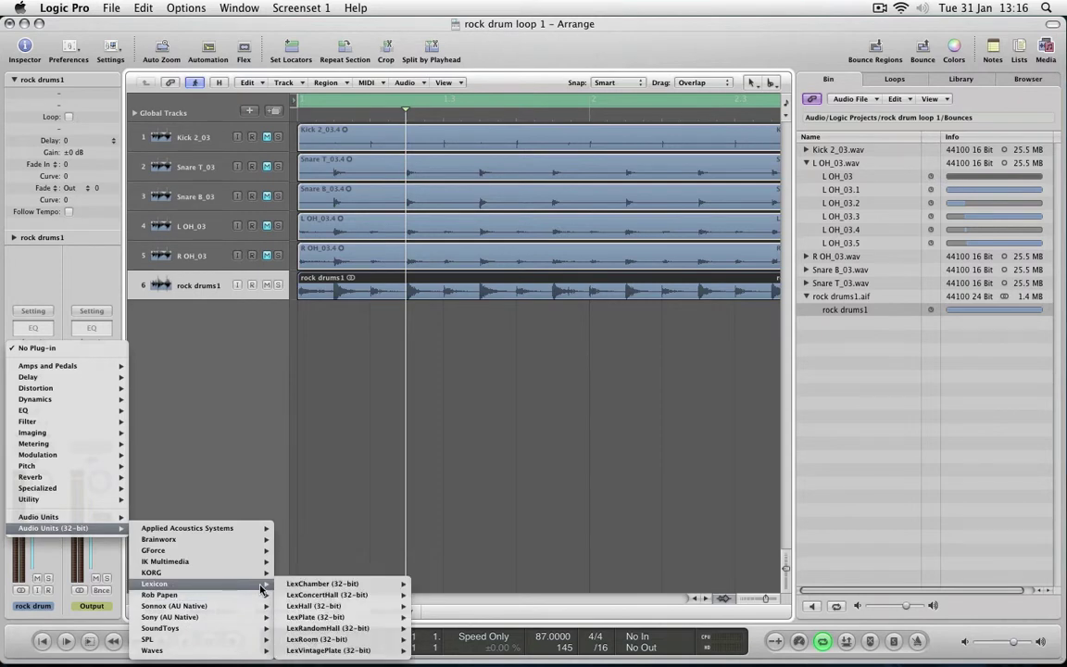
{"action": "left_click", "coordinate": [315, 616]}
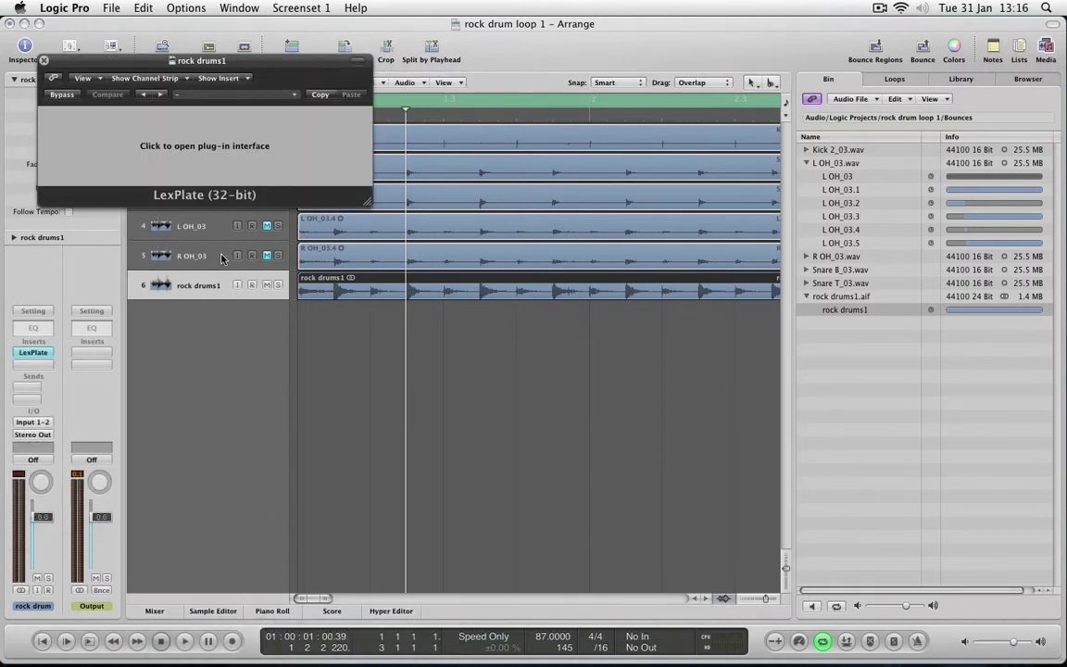
{"action": "left_click", "coordinate": [189, 146]}
Set the plate reverb's Mix to 9% and Reverb Time to 0.4763 sec, and start playback
{"action": "left_click_drag", "start_coordinate": [570, 375], "coordinate": [591, 483]}
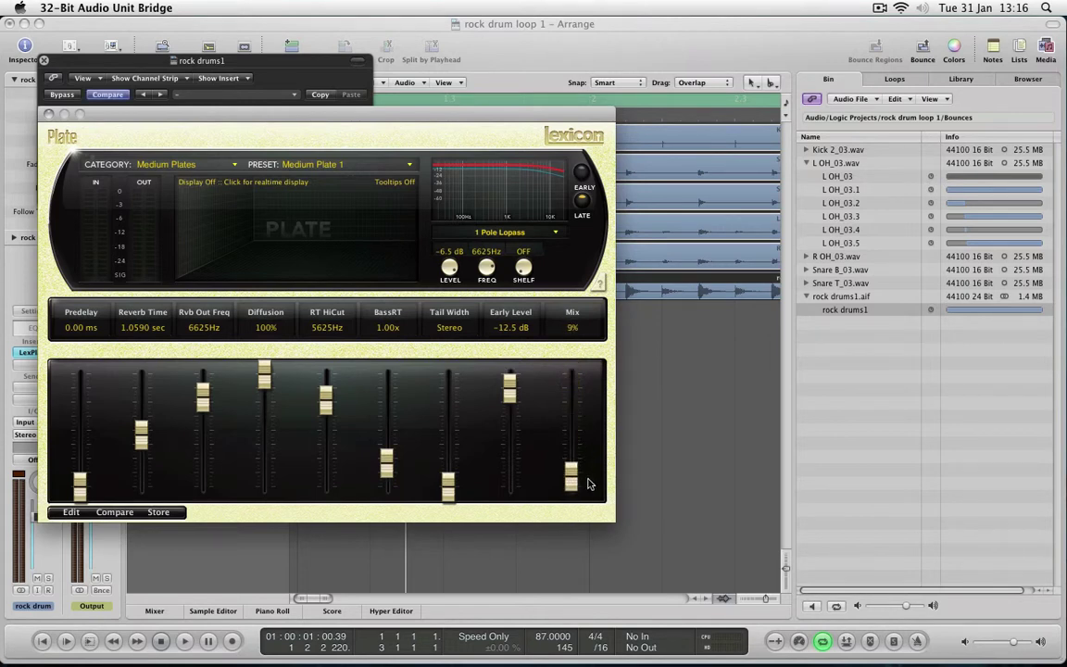
{"action": "left_click_drag", "start_coordinate": [144, 440], "coordinate": [142, 481]}
{"action": "key", "text": "space"}
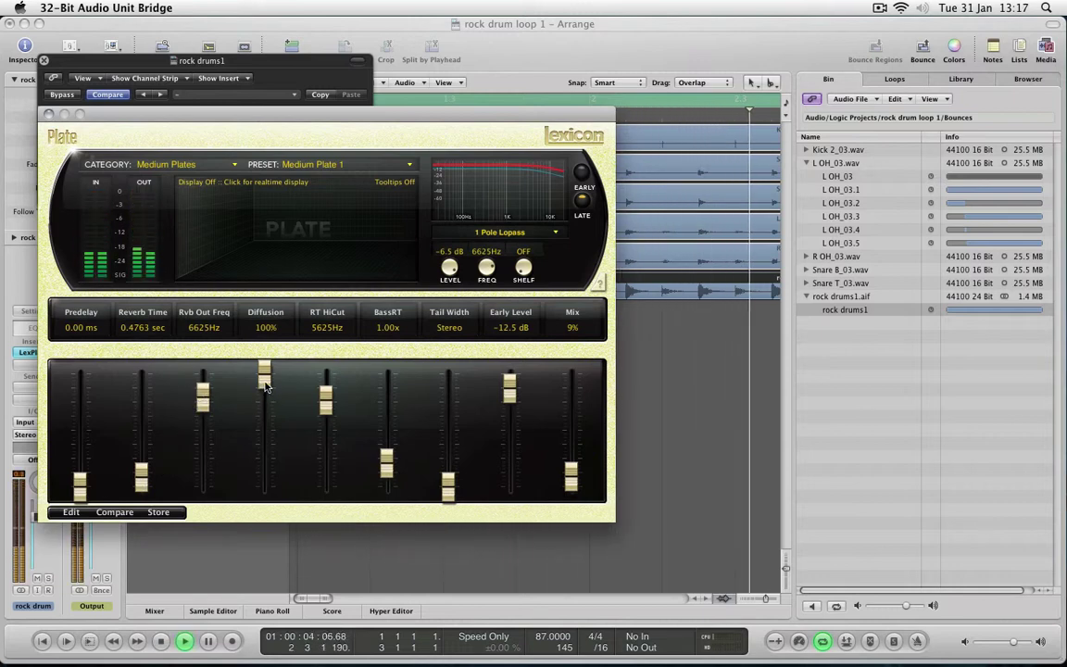
Set the reverb's Diffusion to 86%, RT HiCut to 3875 Hz and Mix to 10%, stop playback, and close the plug-in and the Bin
{"action": "left_click_drag", "start_coordinate": [265, 376], "coordinate": [265, 390]}
{"action": "left_click_drag", "start_coordinate": [329, 409], "coordinate": [331, 413]}
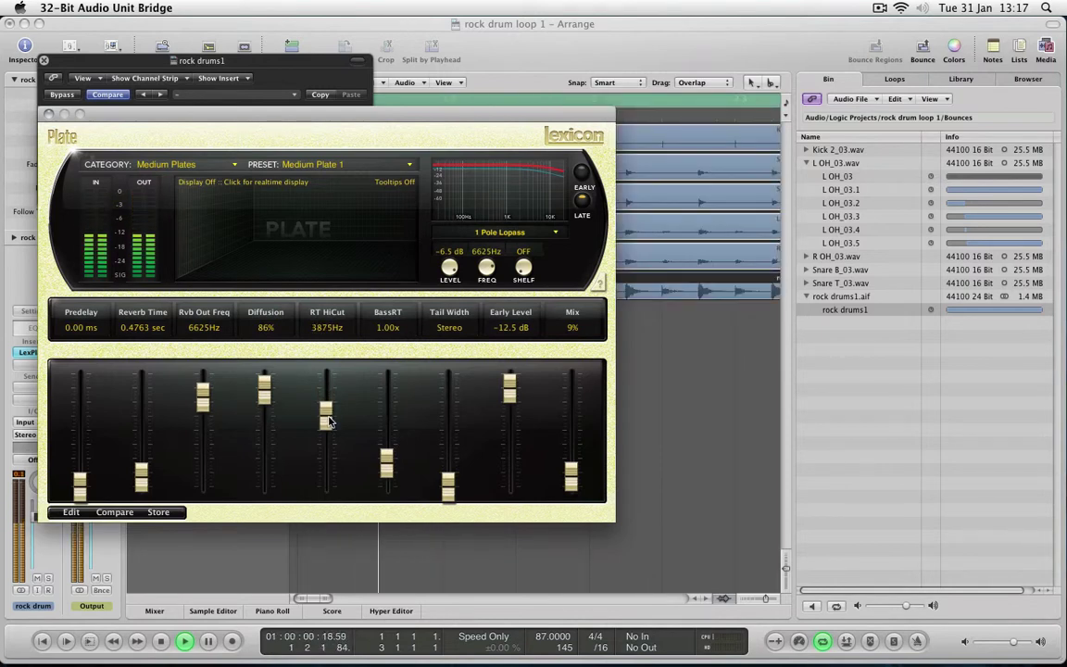
{"action": "mouse_move", "coordinate": [572, 479]}
{"action": "left_mouse_down"}
{"action": "mouse_move", "coordinate": [572, 470]}
{"action": "mouse_move", "coordinate": [572, 479]}
{"action": "left_mouse_up"}
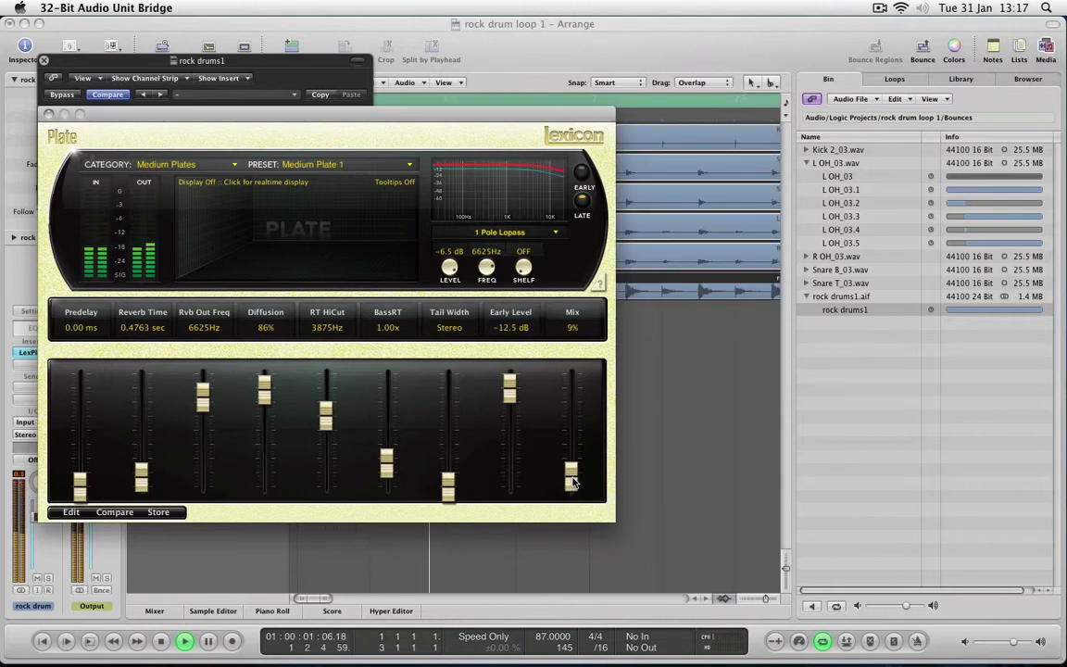
{"action": "key", "text": "space"}
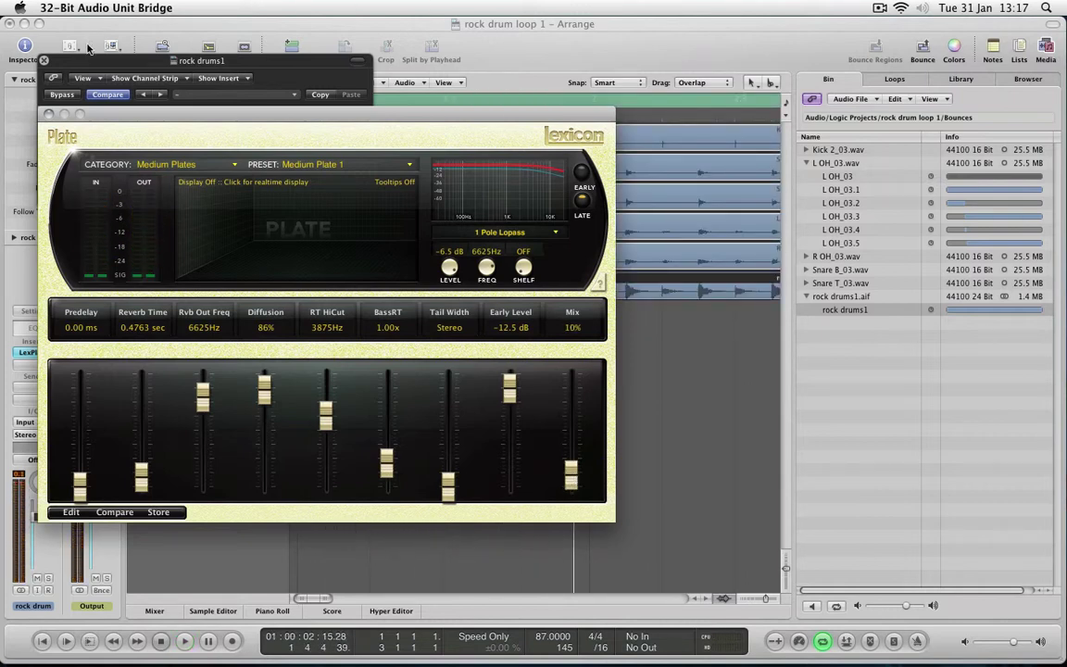
{"action": "left_click", "coordinate": [49, 114]}
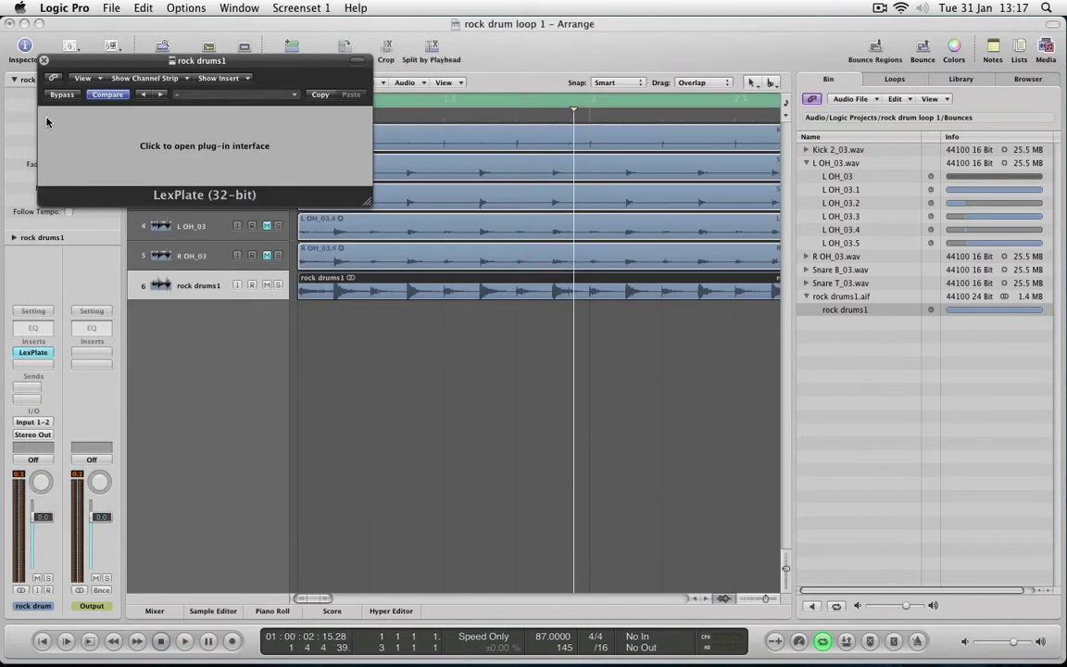
{"action": "left_click", "coordinate": [43, 61]}
{"action": "key", "text": "b"}
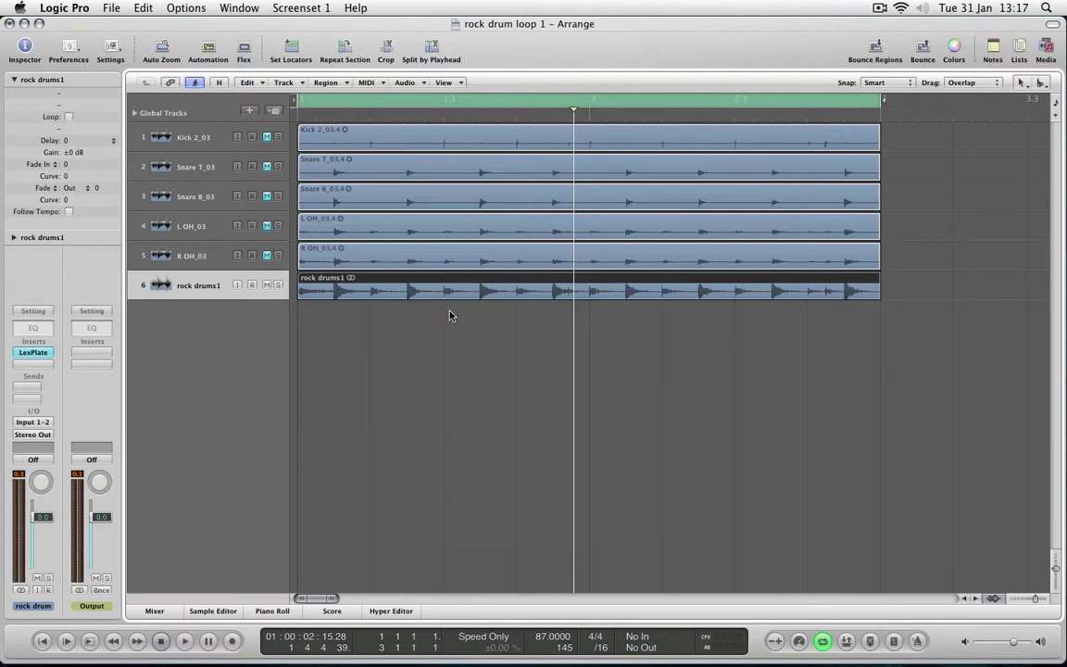
Add the rock drums1 region to the Apple Loops Library as a Loop with the All Drums descriptor and Rock/Blues genre
{"action": "right_click", "coordinate": [504, 287]}
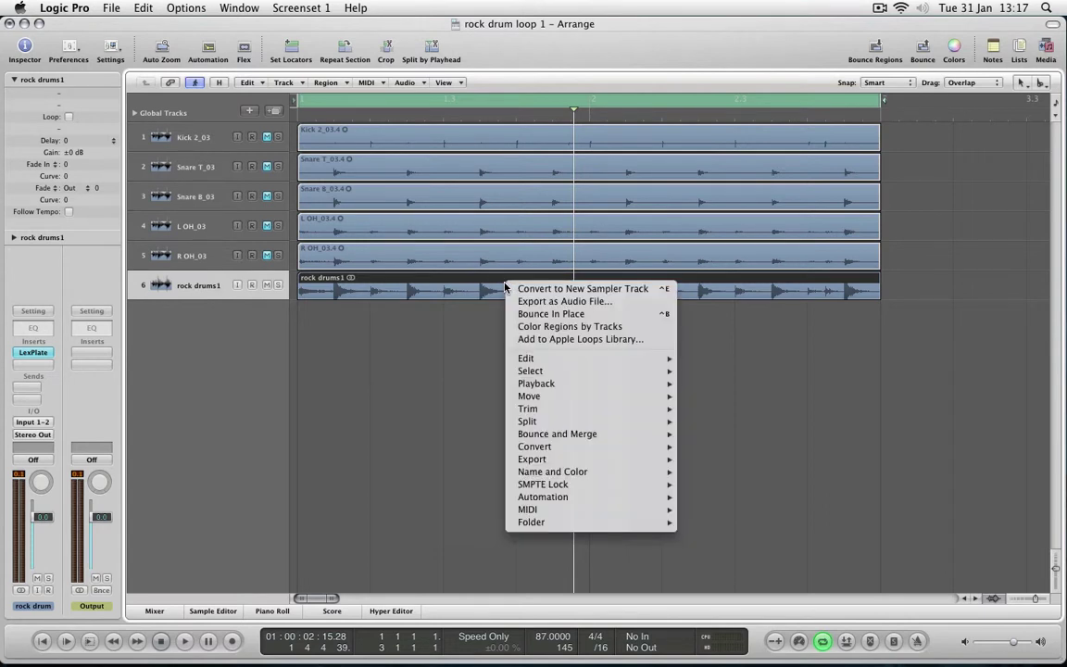
{"action": "left_click", "coordinate": [572, 341]}
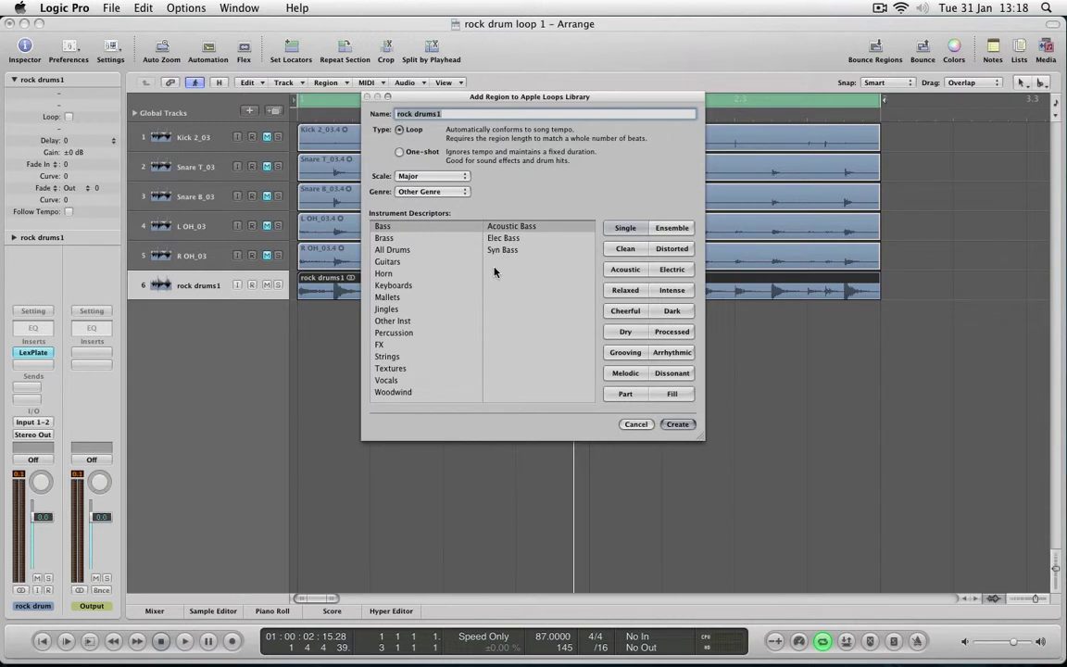
{"action": "left_click", "coordinate": [396, 249]}
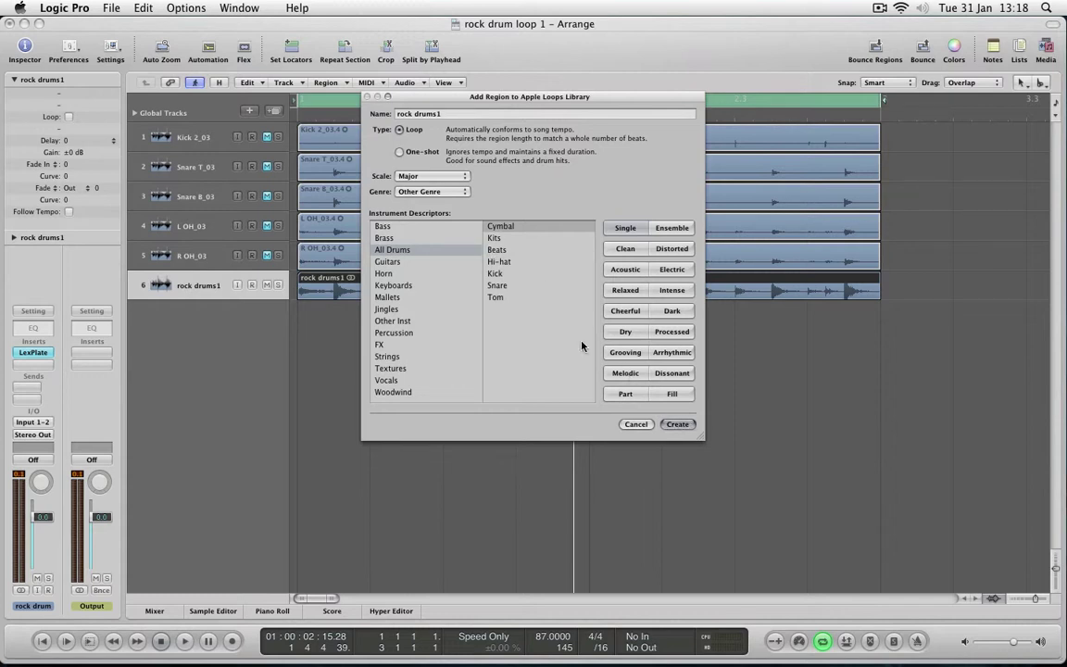
{"action": "left_click", "coordinate": [458, 193]}
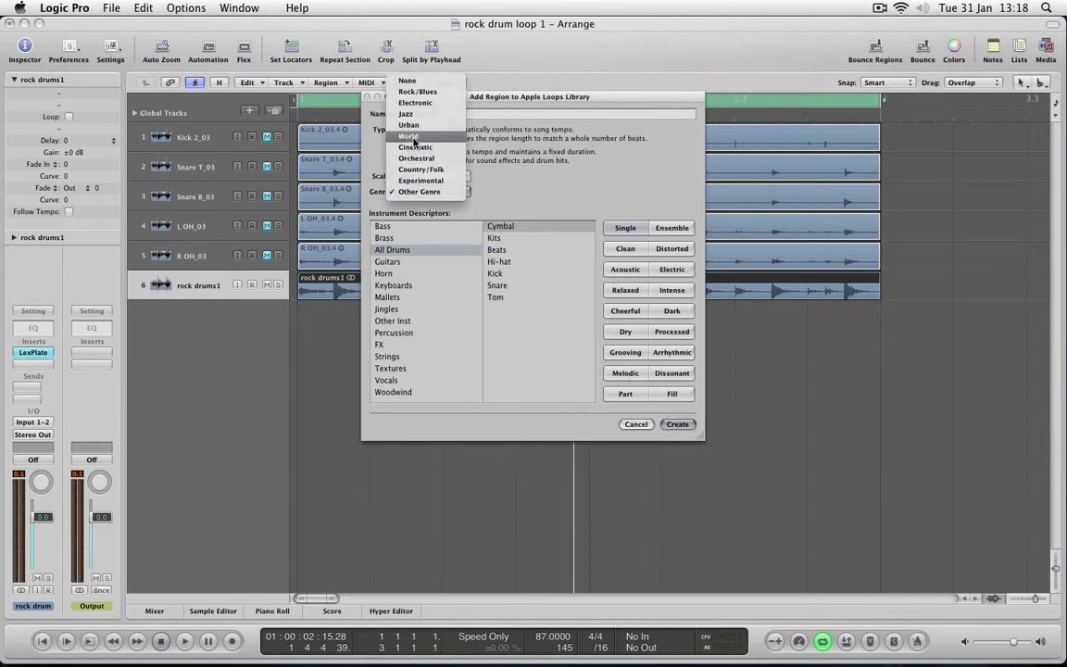
{"action": "left_click", "coordinate": [417, 92]}
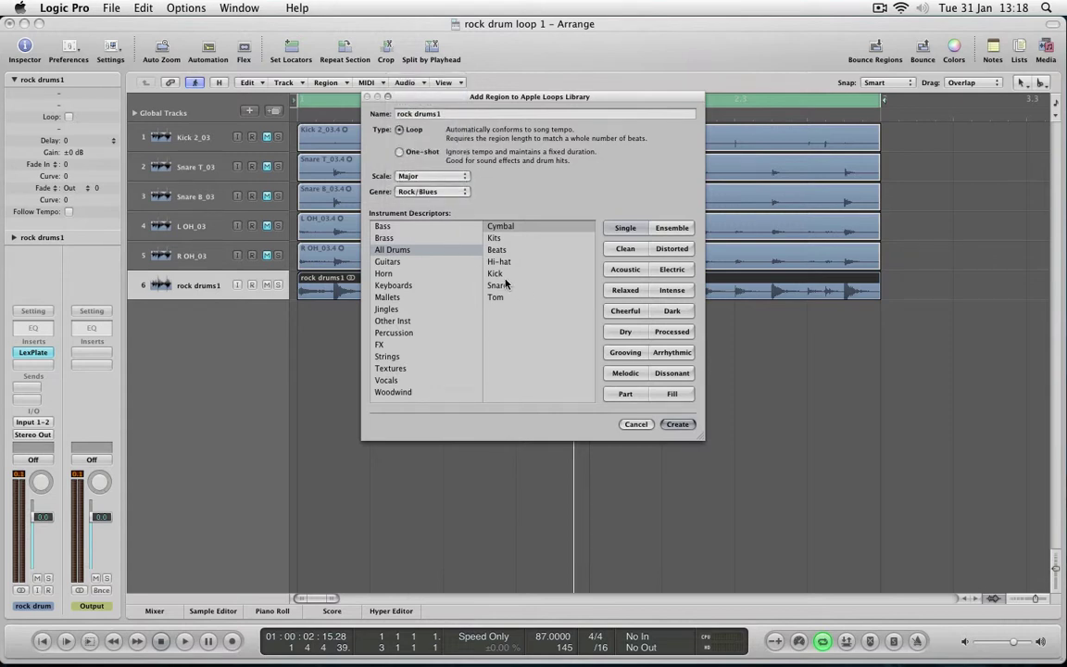
{"action": "left_click", "coordinate": [677, 425]}
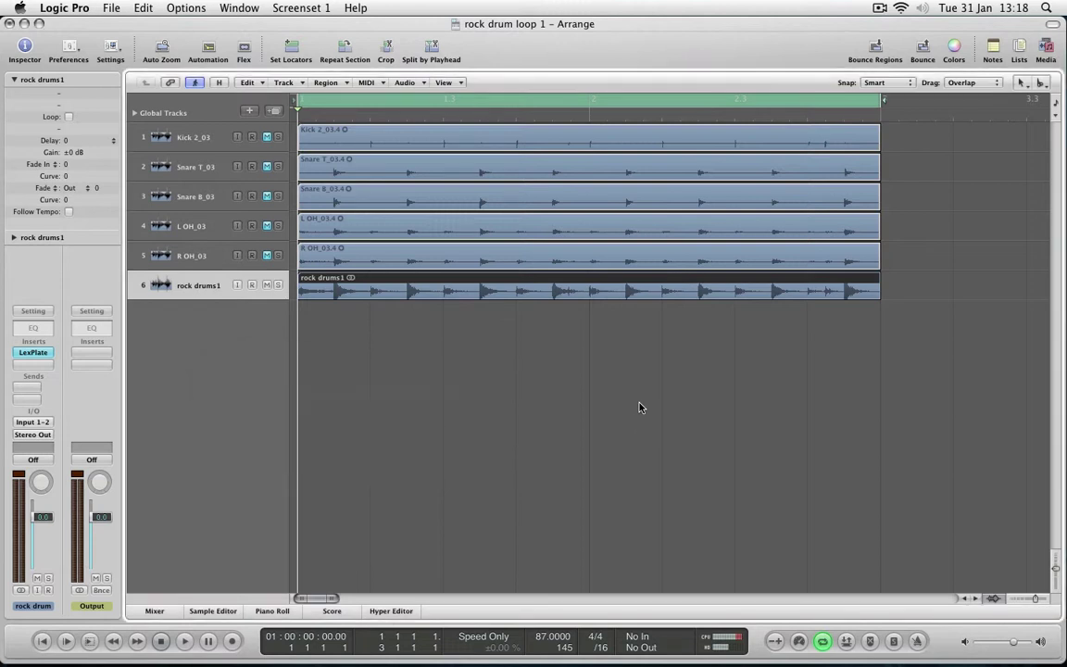
Open the media area
{"action": "left_click", "coordinate": [1043, 48]}
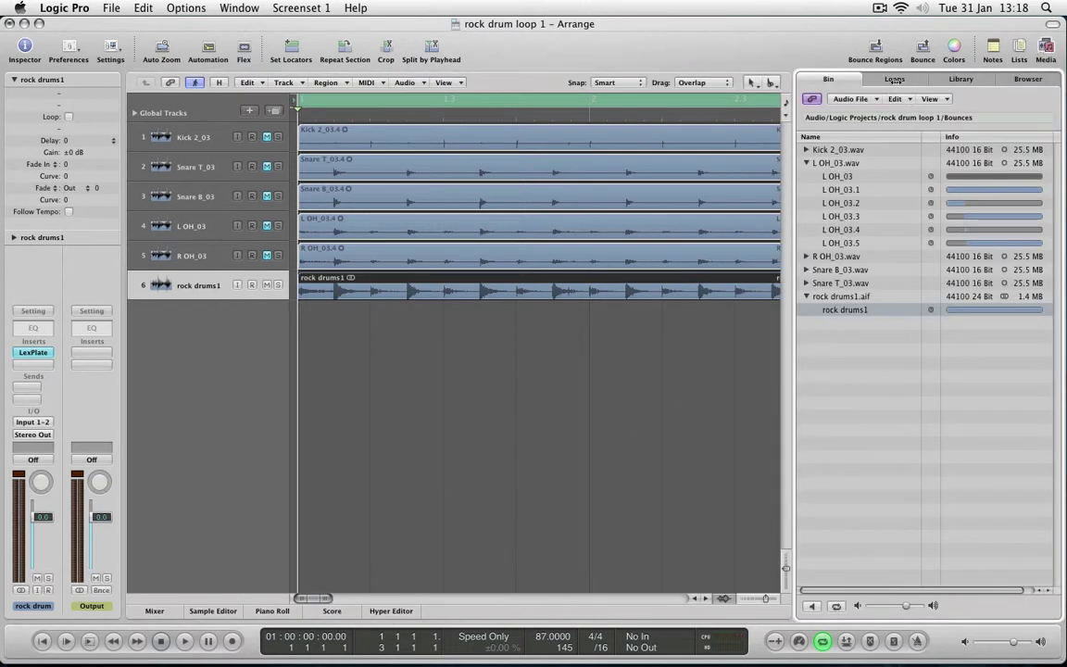